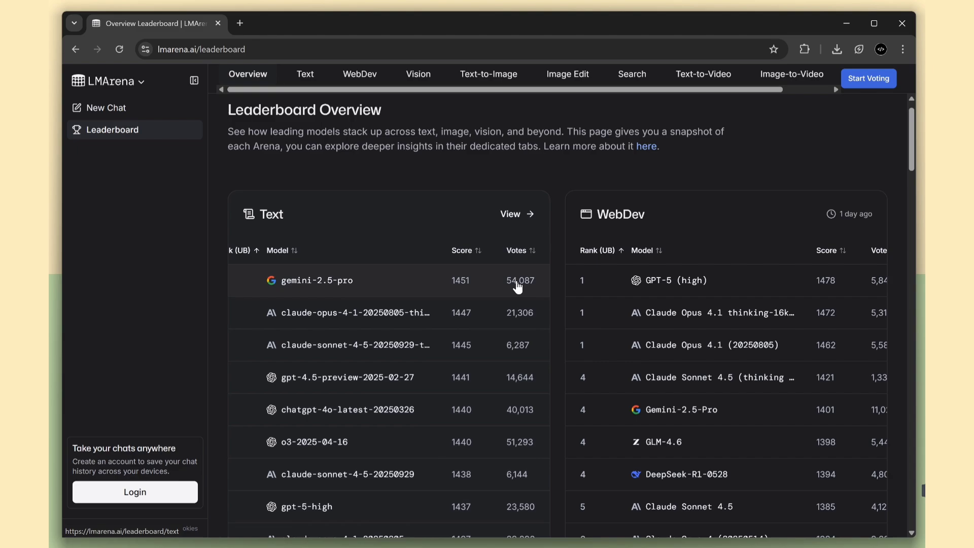
# Step: Scroll the Leaderboard Overview past the Vision, Text-to-Image and Search cards to the video leaderboards
pyautogui.scroll(-8, 635, 250)
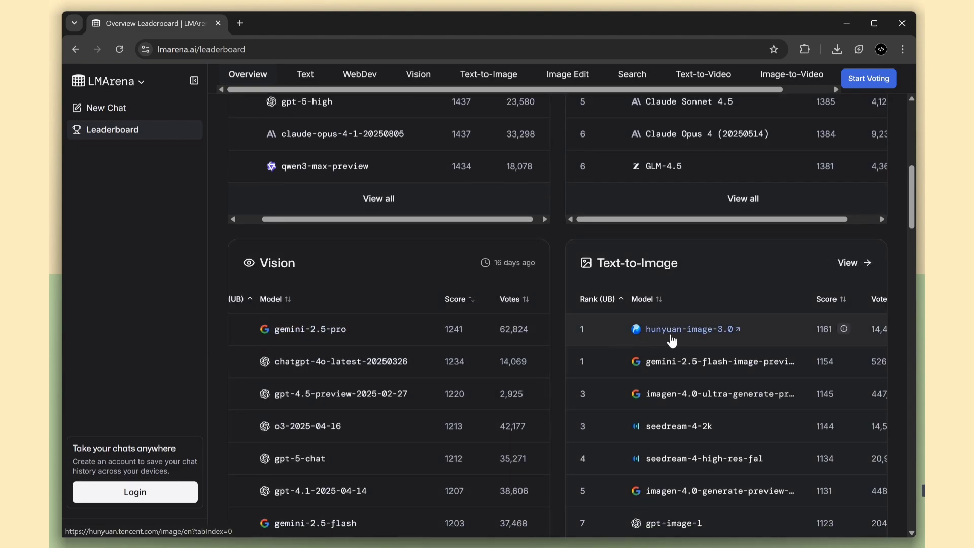
pyautogui.scroll(-15, 849, 348)
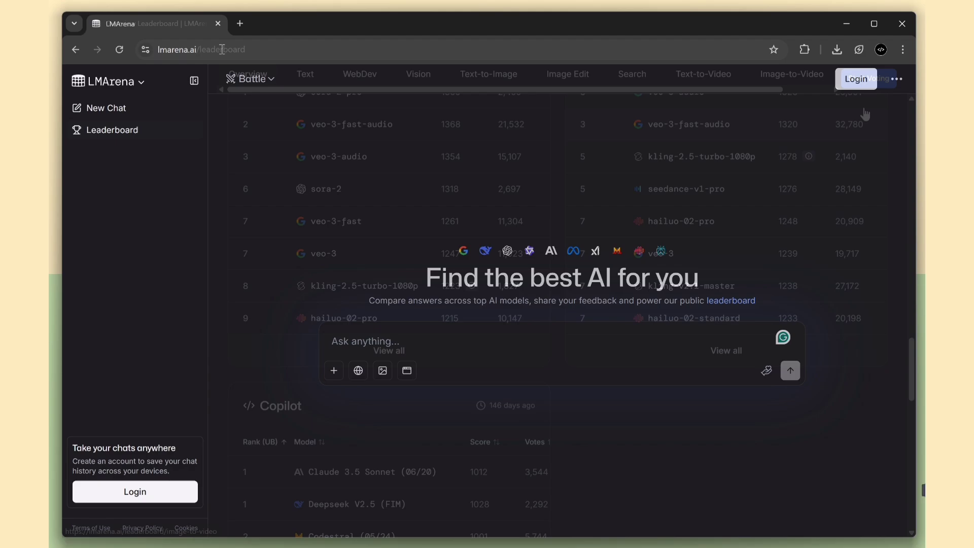
pyautogui.moveTo(224, 49); pyautogui.dragTo(186, 51)
pyautogui.moveTo(253, 52); pyautogui.dragTo(144, 34)
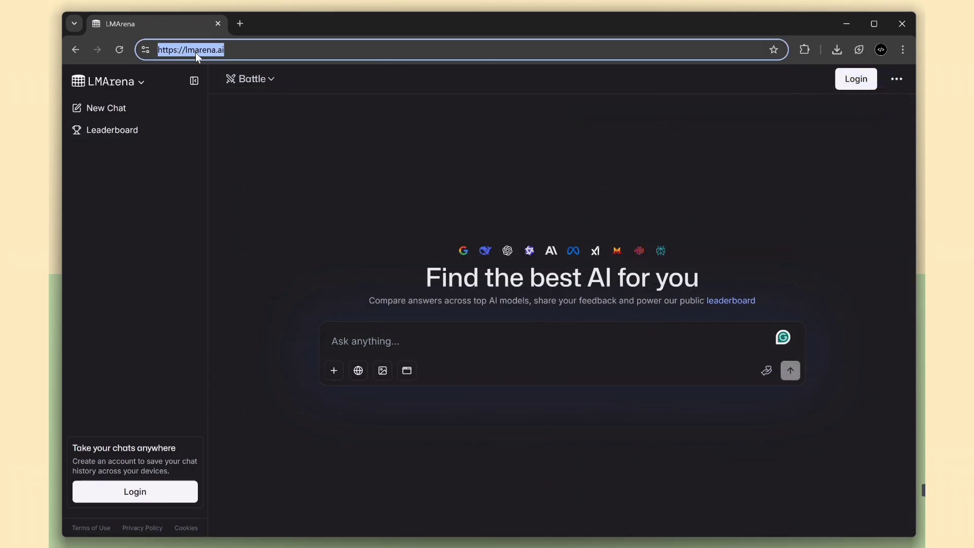
pyautogui.click(246, 168)
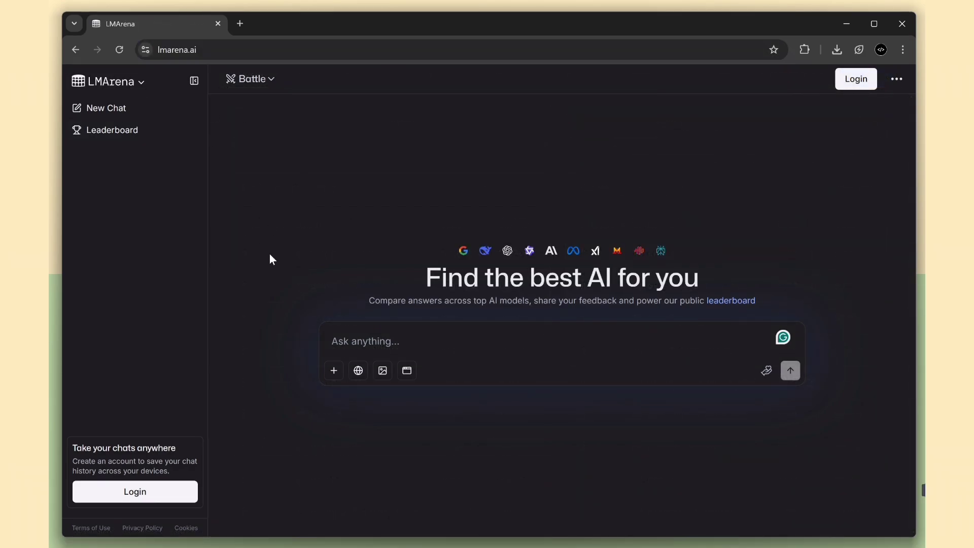
pyautogui.moveTo(423, 281); pyautogui.dragTo(554, 275)
pyautogui.click(710, 269)
pyautogui.click(731, 303)
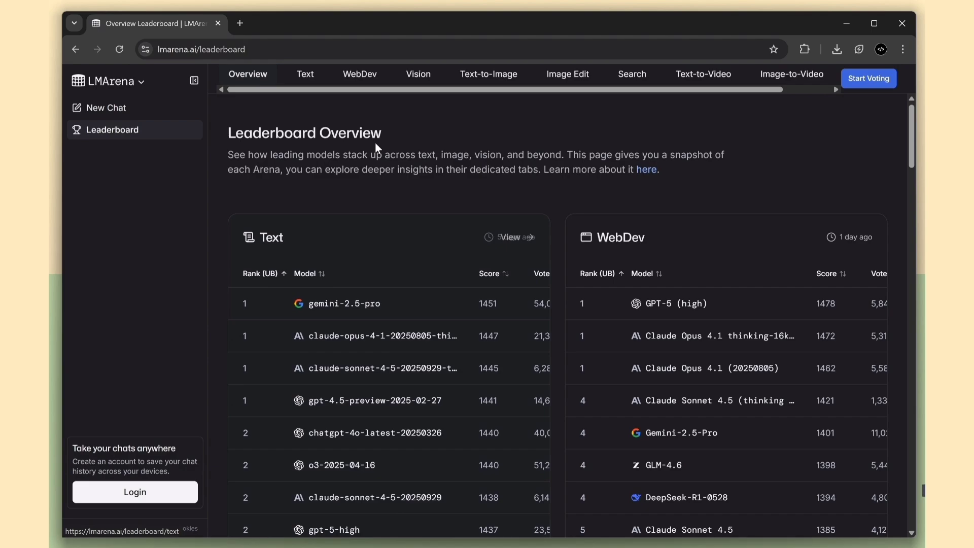
pyautogui.scroll(-1, 376, 152)
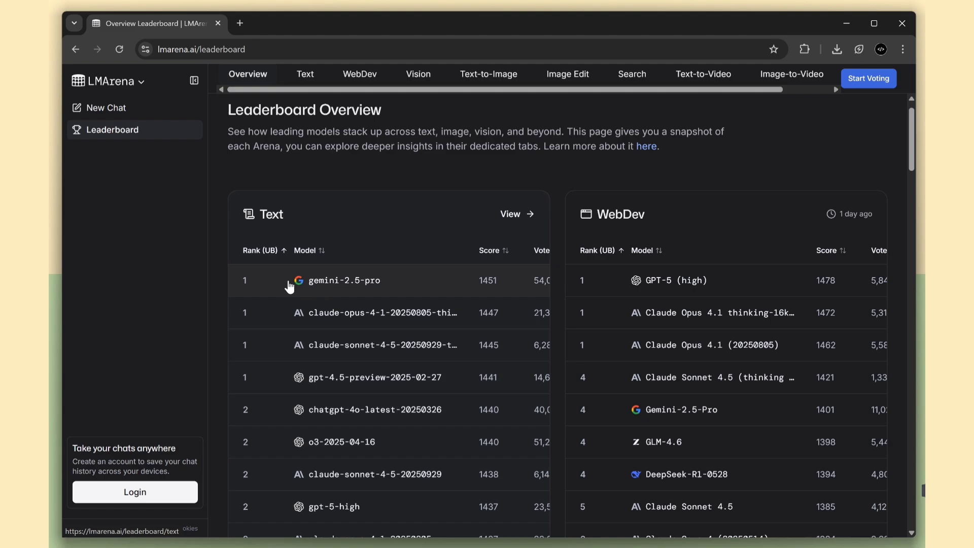
pyautogui.hscroll(1, 386, 288)
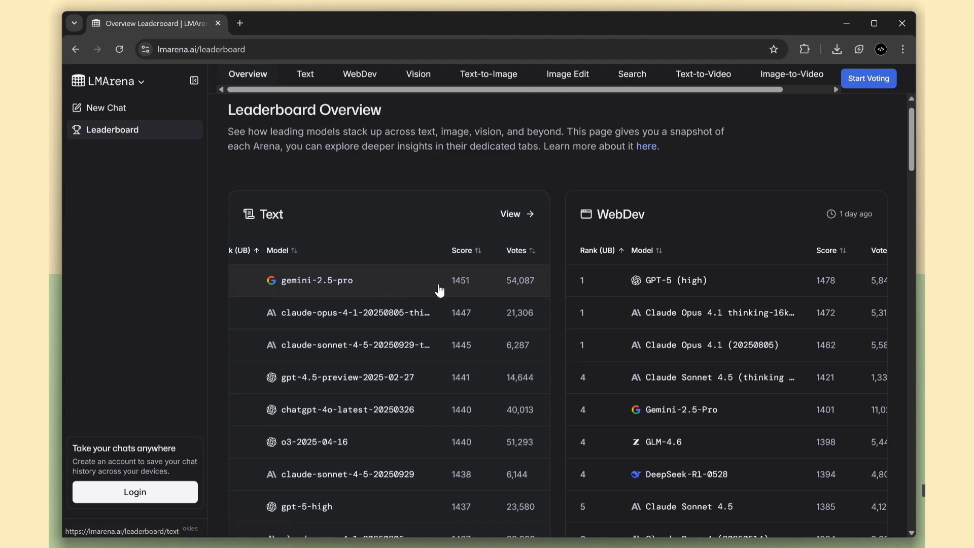
pyautogui.scroll(-8, 532, 296)
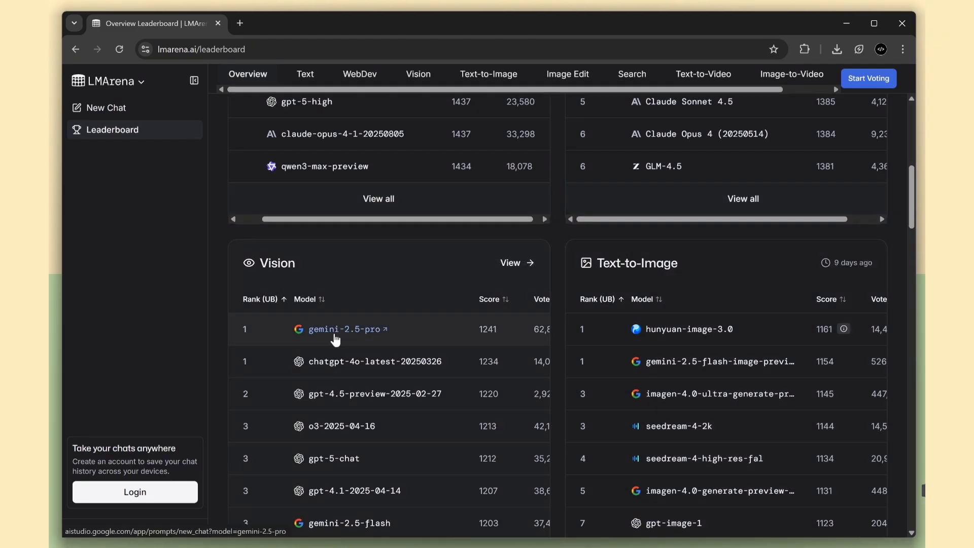
pyautogui.hscroll(1, 376, 340)
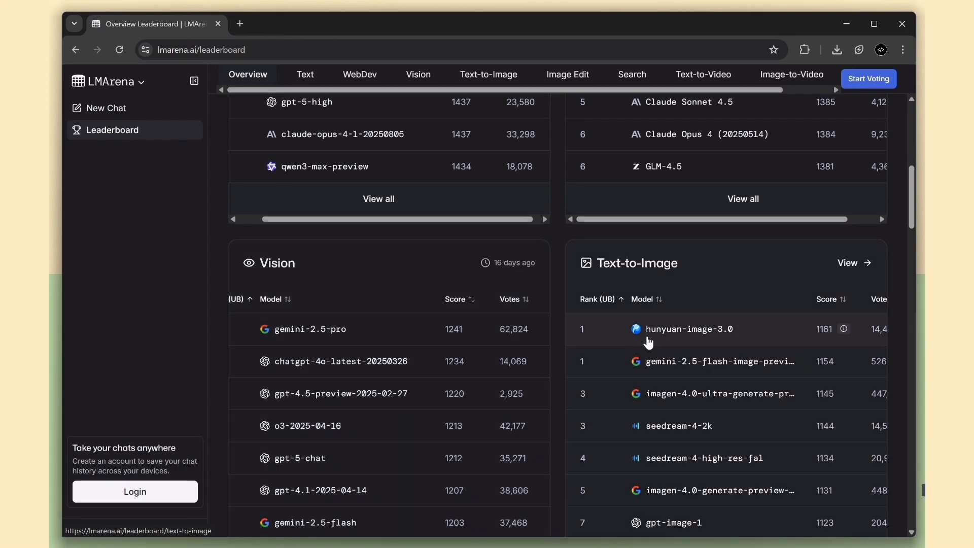
pyautogui.hscroll(1, 709, 341)
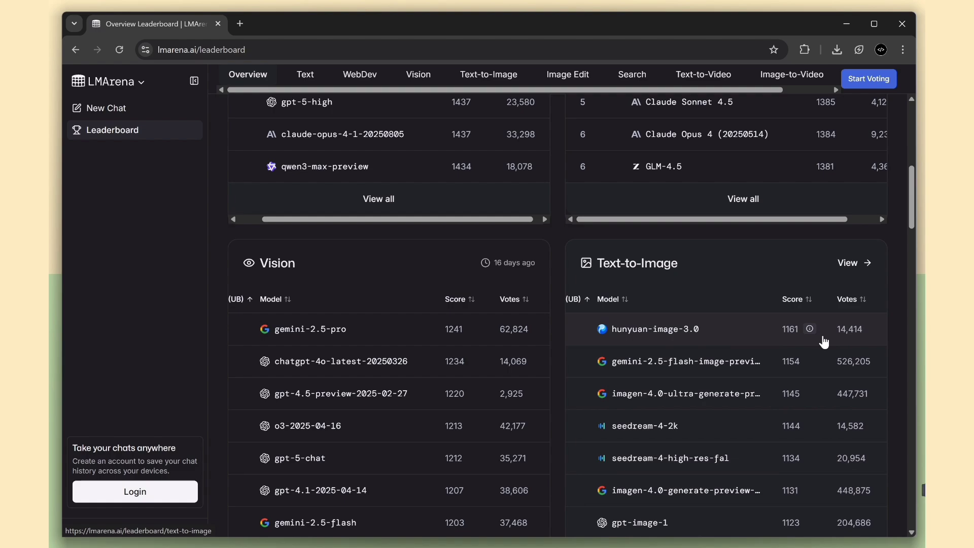
pyautogui.scroll(-10, 824, 361)
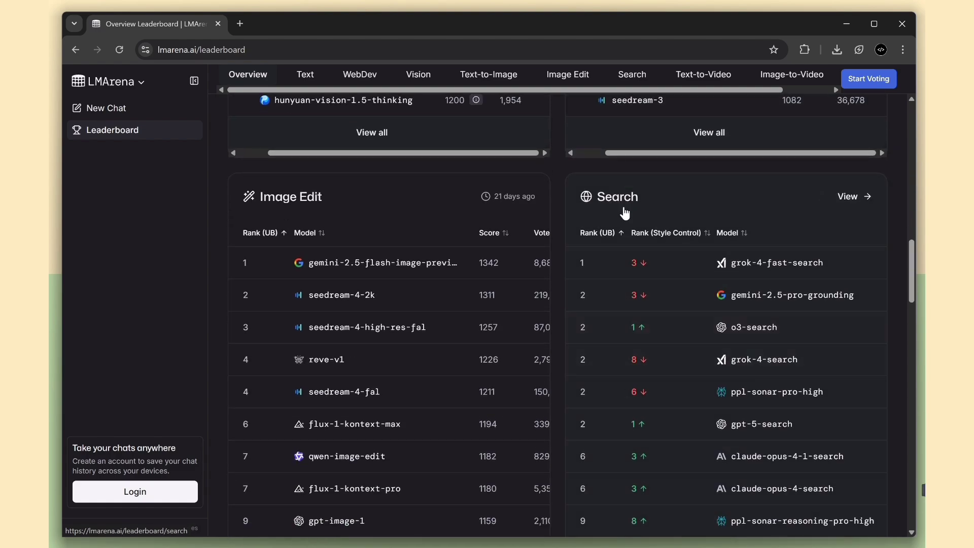
pyautogui.hscroll(3, 777, 272)
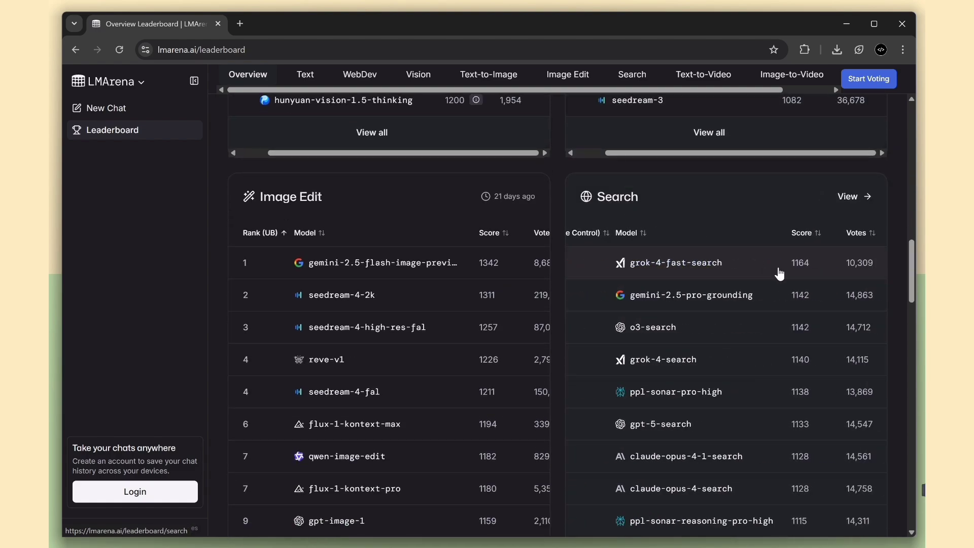
pyautogui.hscroll(-2, 814, 261)
pyautogui.scroll(-7, 805, 218)
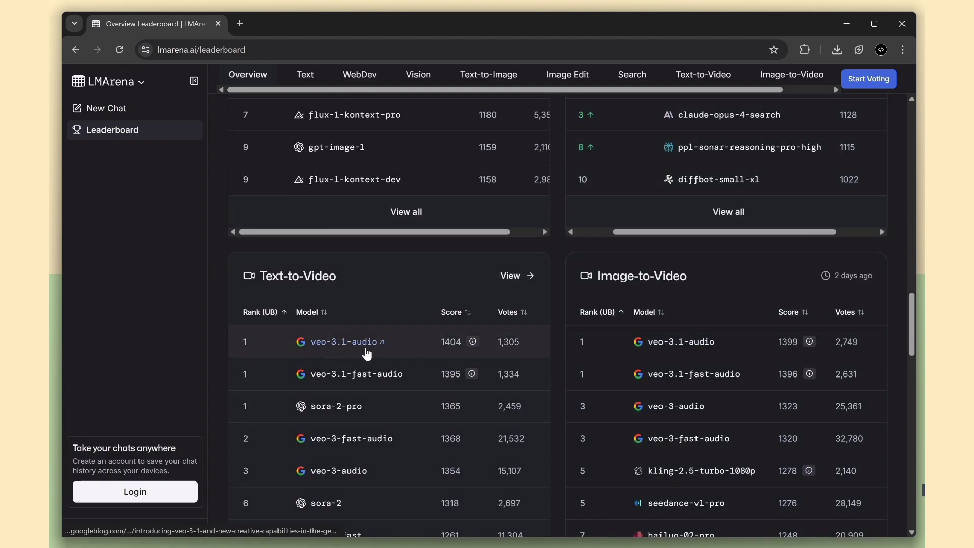
pyautogui.scroll(-2, 660, 228)
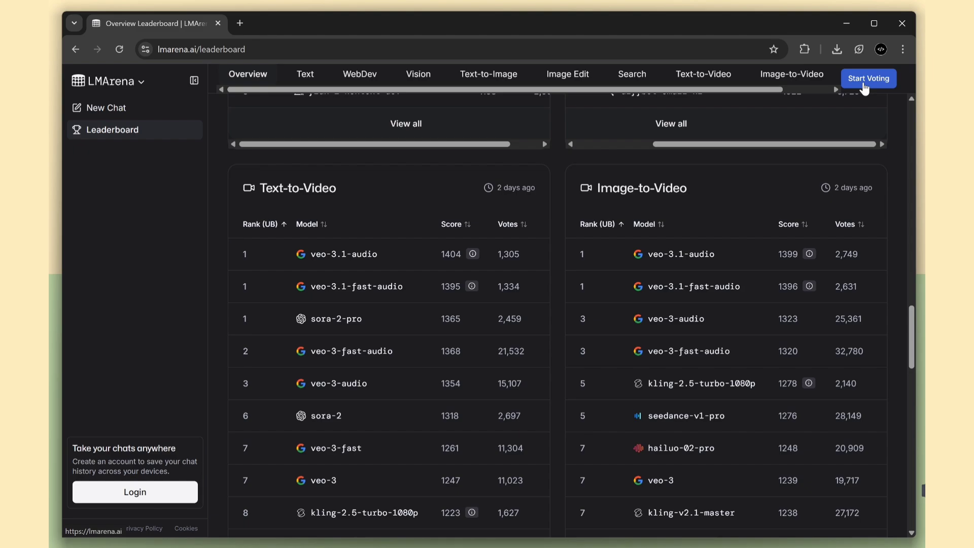
pyautogui.scroll(10, 866, 87)
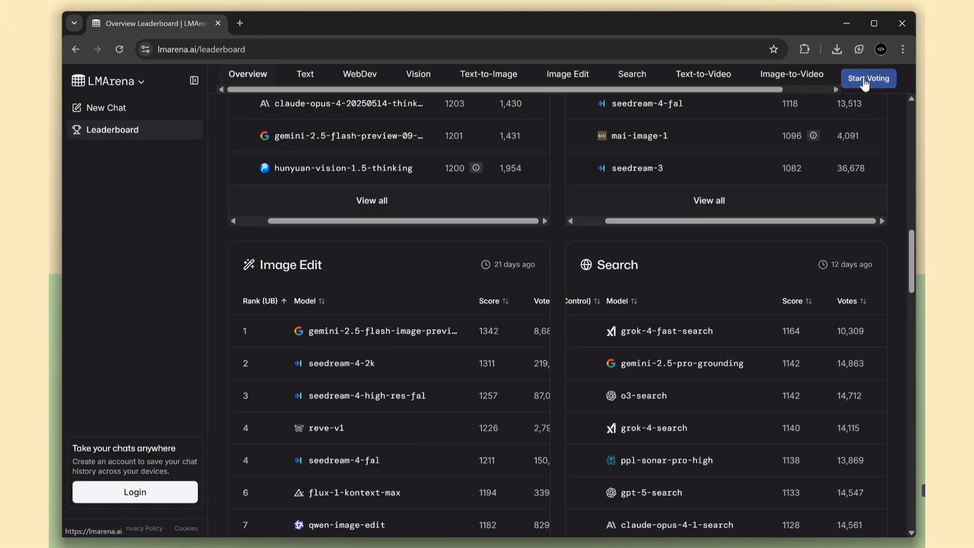
pyautogui.click(866, 82)
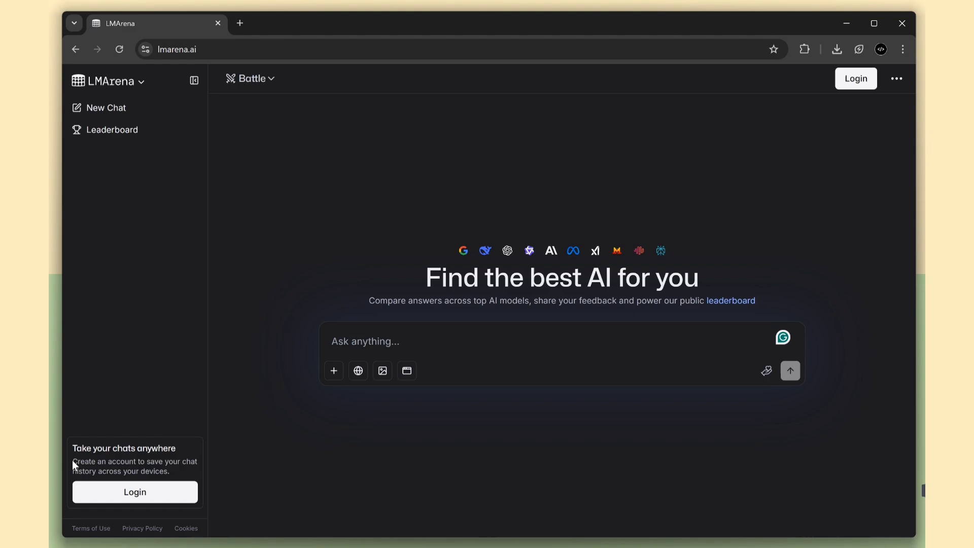
# Step: Open the Battle dropdown to show the Battle, Side by Side and Direct Chat modes
pyautogui.moveTo(73, 460); pyautogui.dragTo(171, 471)
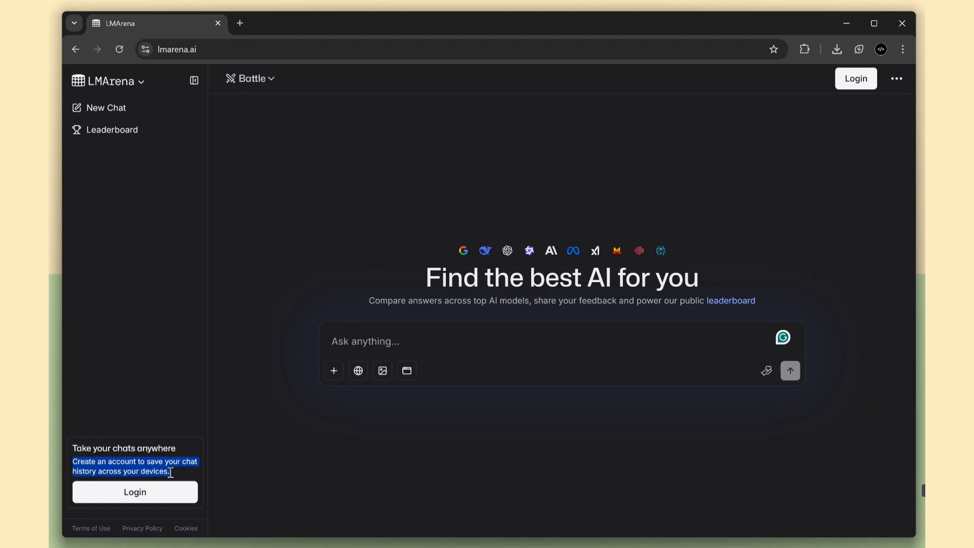
pyautogui.click(304, 442)
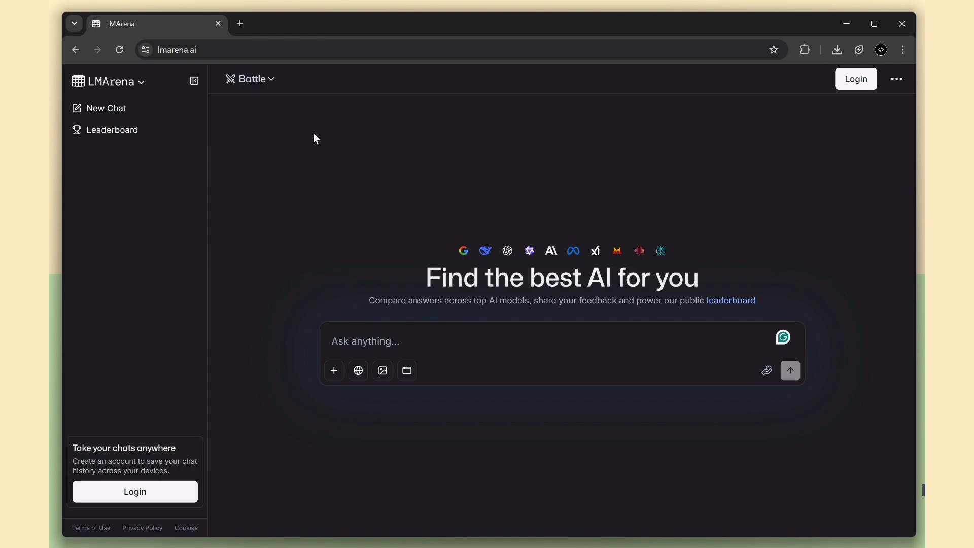
pyautogui.click(253, 82)
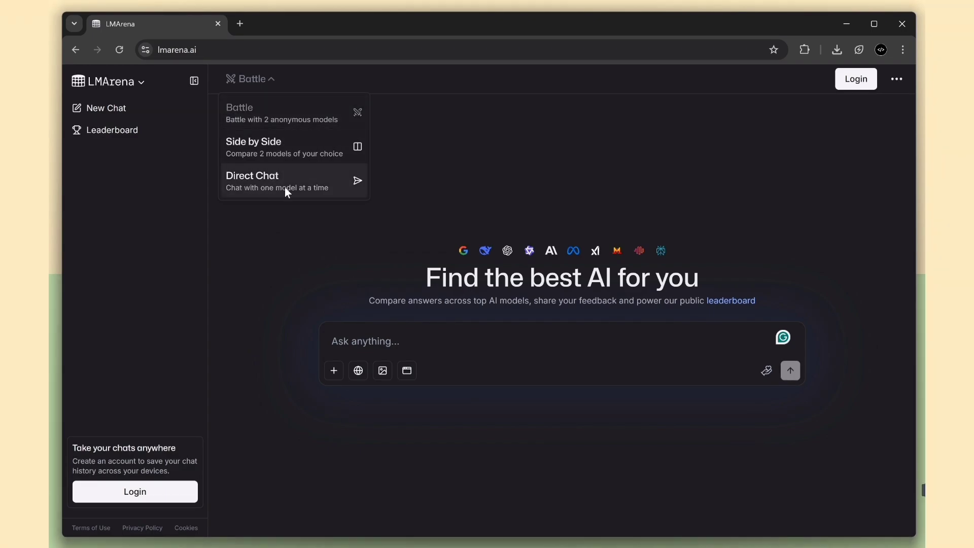
# Step: Switch to Direct Chat and scroll the whole model list, leaving gemini-2.5-pro selected
pyautogui.click(313, 188)
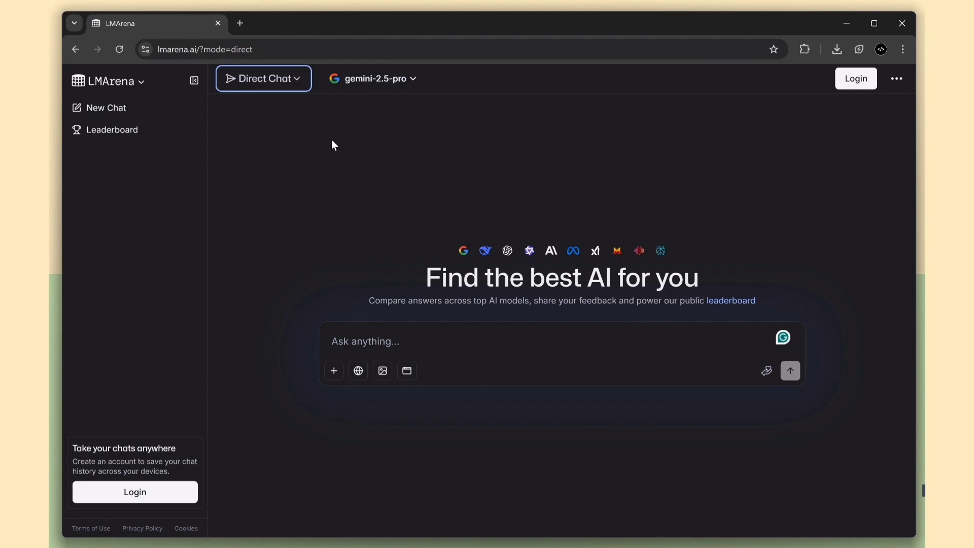
pyautogui.click(362, 81)
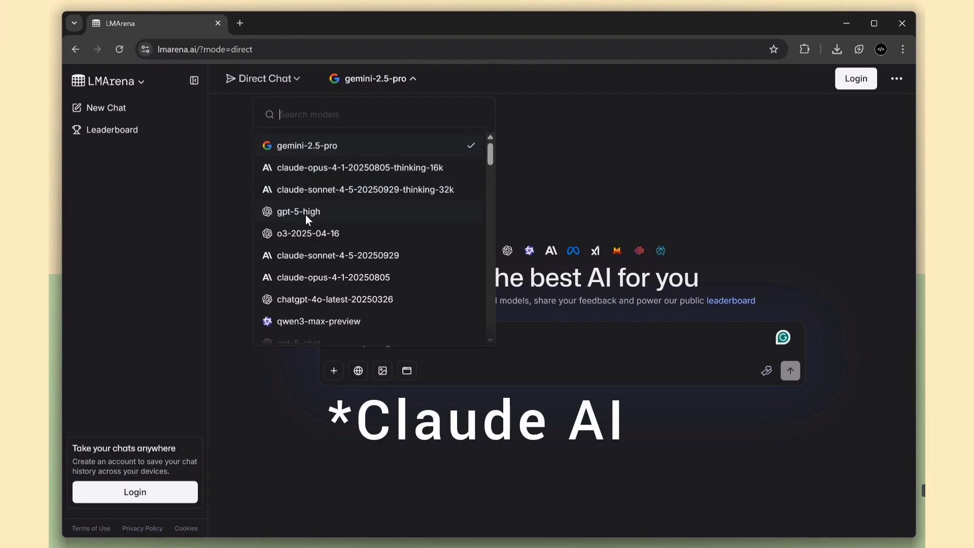
pyautogui.scroll(-1, 305, 215)
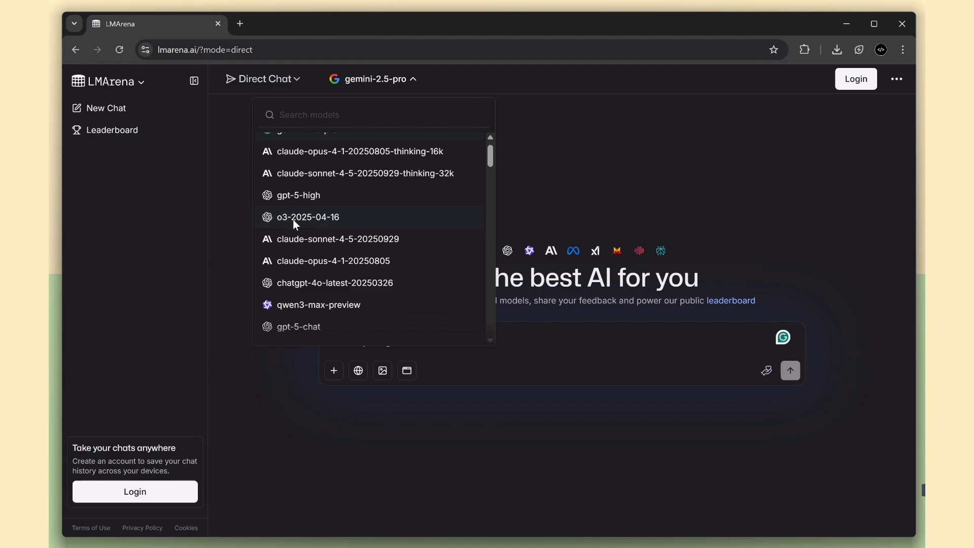
pyautogui.scroll(-3, 308, 220)
pyautogui.scroll(-1, 324, 242)
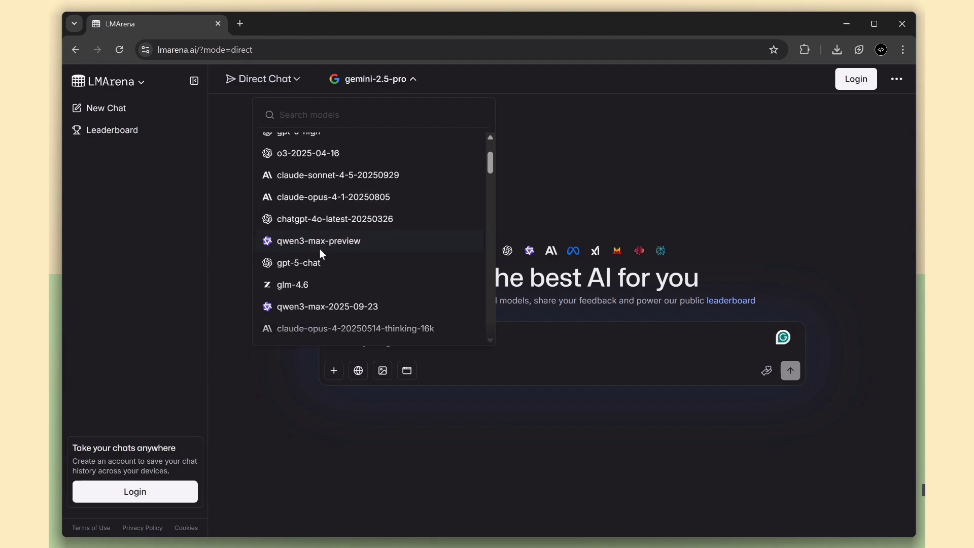
pyautogui.scroll(-4, 342, 244)
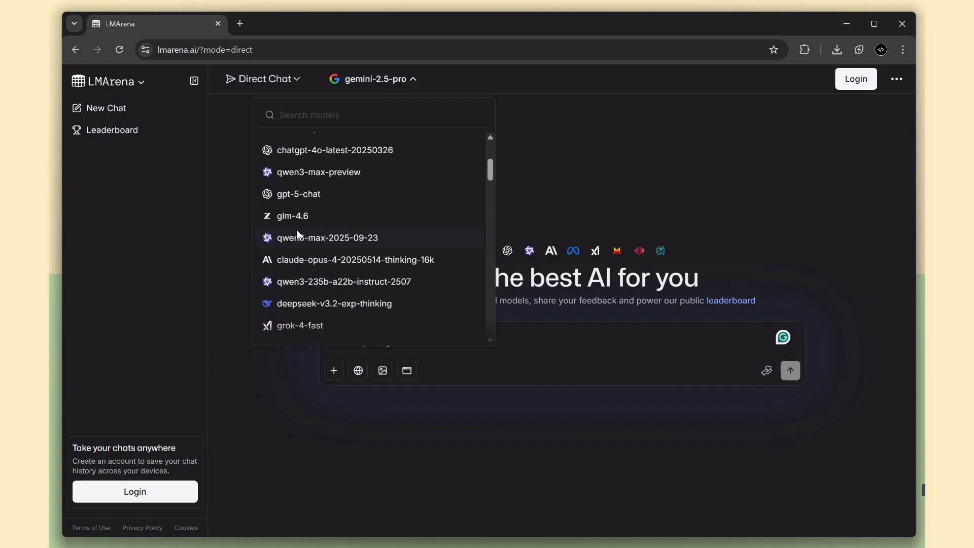
pyautogui.scroll(-3, 325, 218)
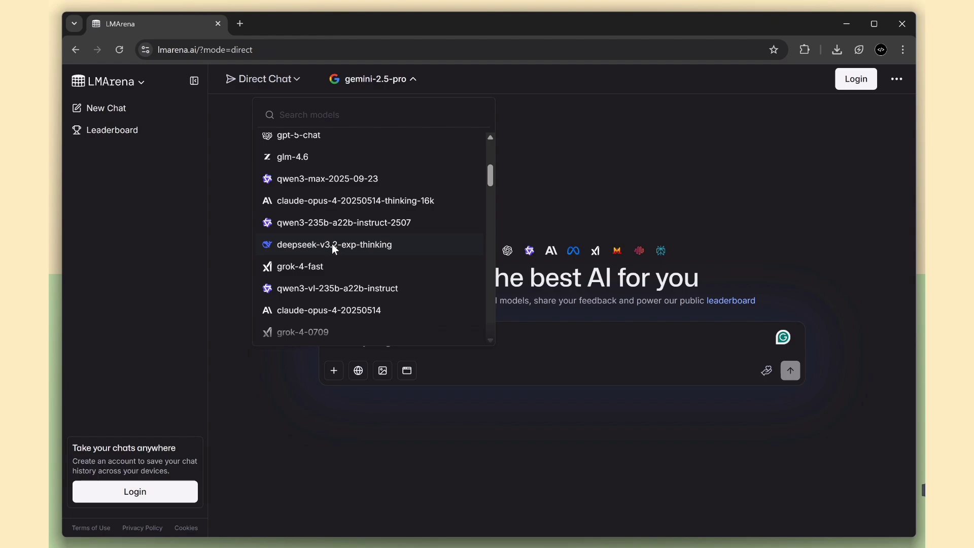
pyautogui.scroll(-10, 364, 249)
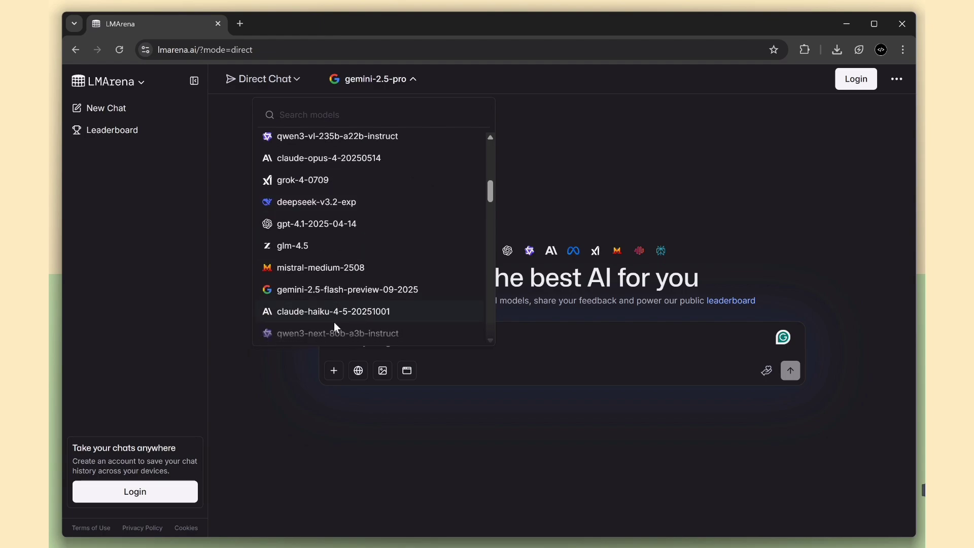
pyautogui.scroll(-9, 338, 251)
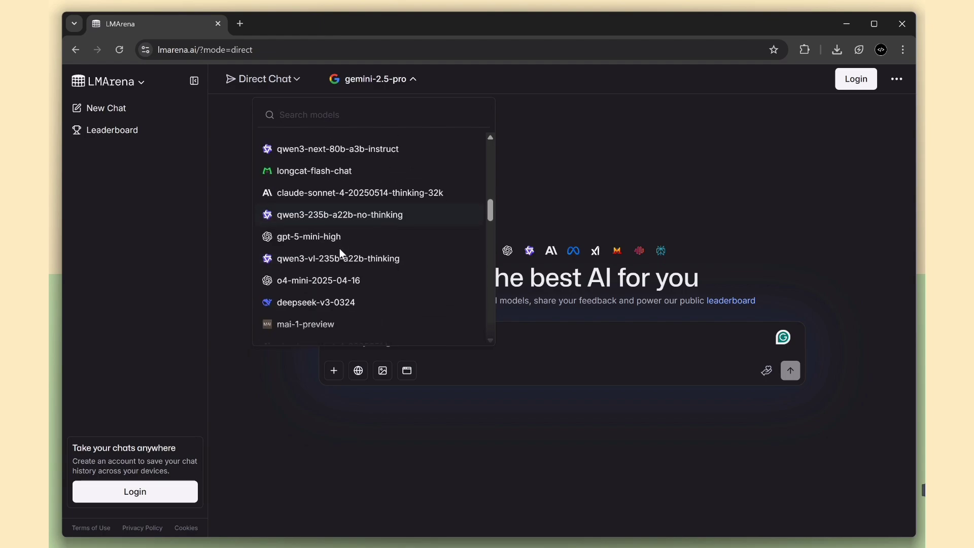
pyautogui.scroll(-15, 319, 276)
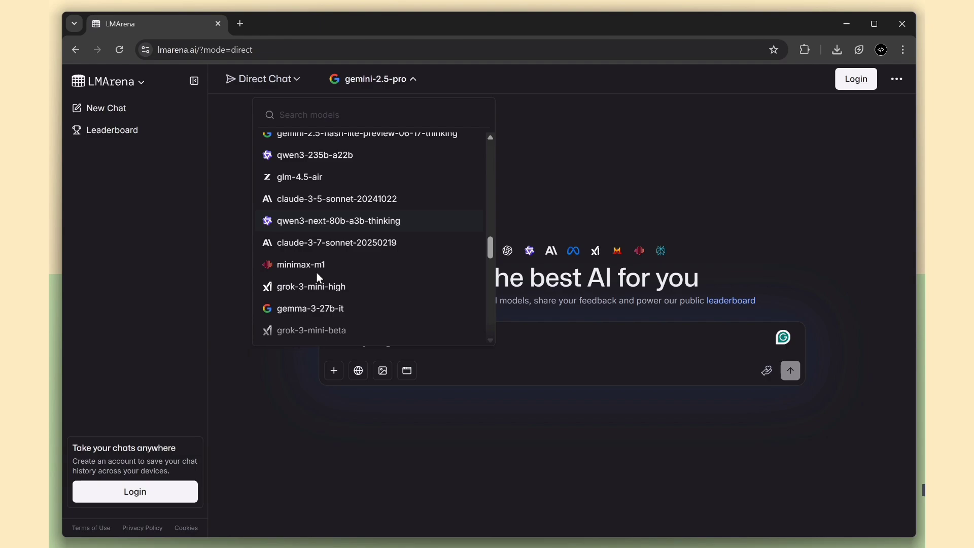
pyautogui.scroll(-20, 314, 289)
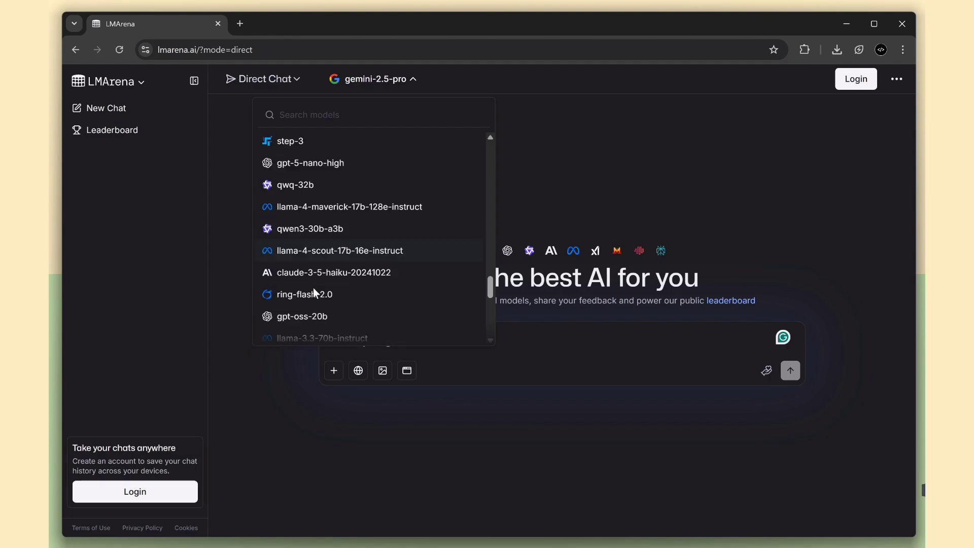
pyautogui.scroll(-13, 312, 288)
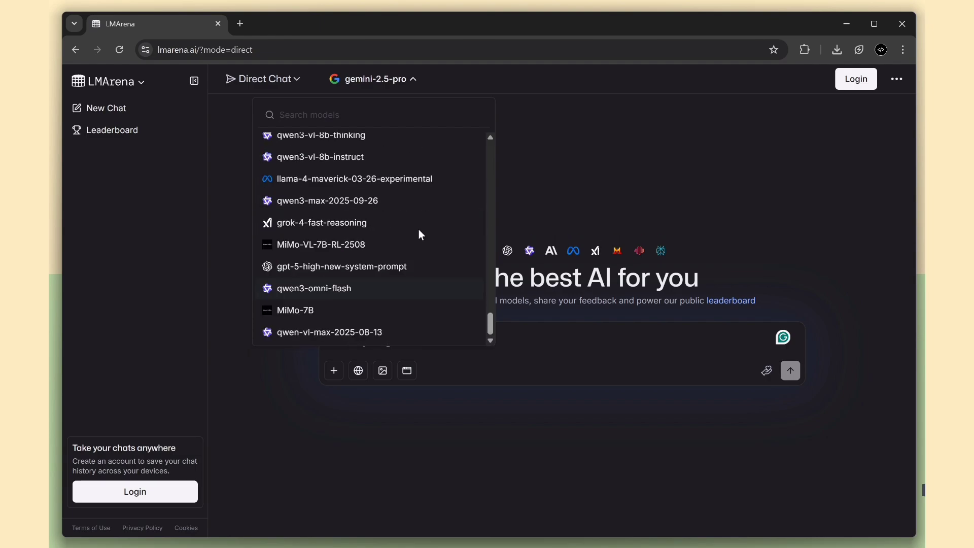
pyautogui.click(582, 148)
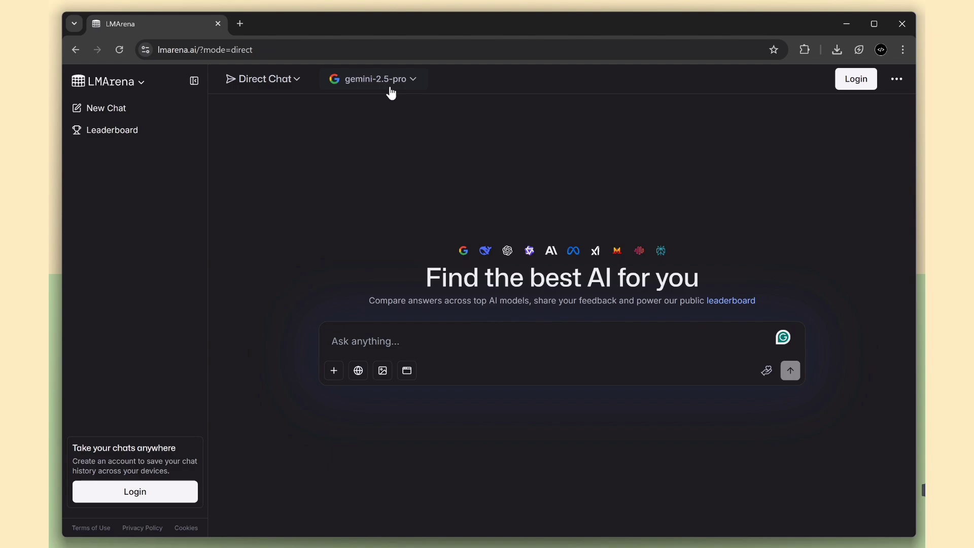
# Step: Paste the 5 product-ideas prompt for a solo developer and send it to gemini-2.5-pro
pyautogui.write('List 5 small but high-impact product ideas that a solo developer can build in 1 week using AI APIs, and explain who would pay for each.')
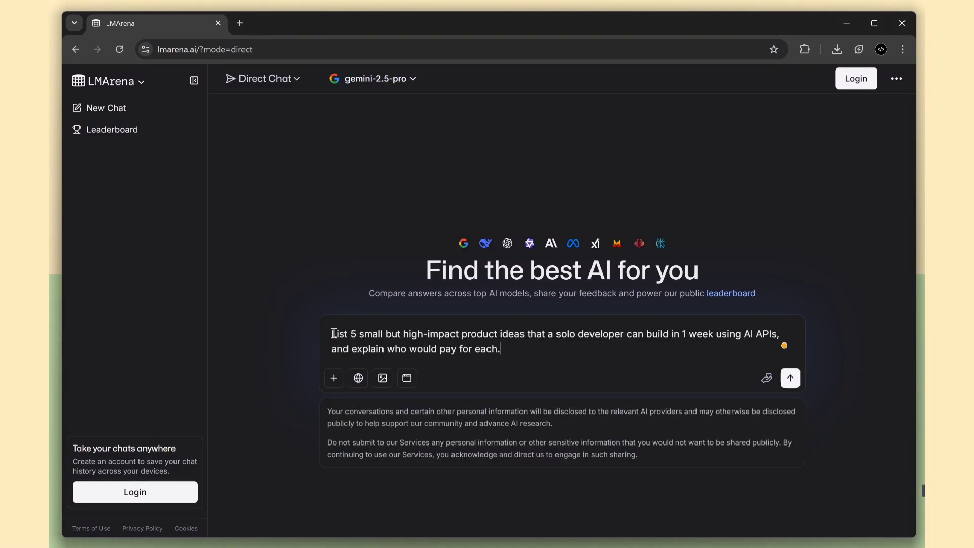
pyautogui.moveTo(334, 333); pyautogui.dragTo(715, 335)
pyautogui.click(595, 335)
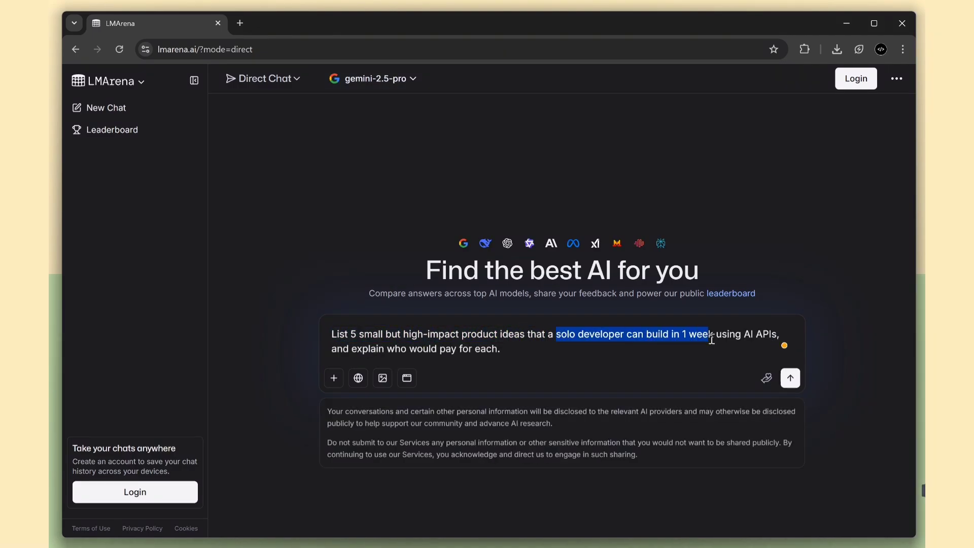
pyautogui.click(791, 378)
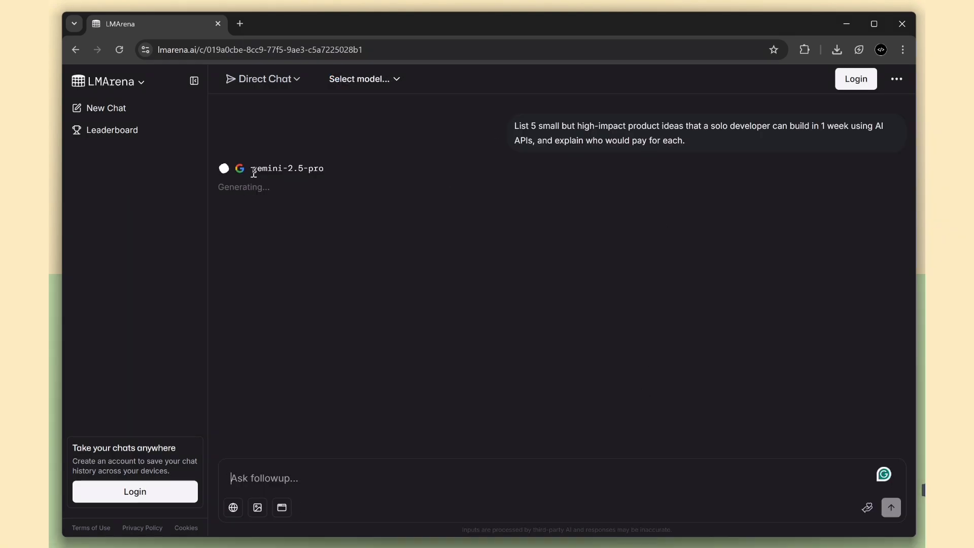
# Step: Read through gemini-2.5-pro's reply, including the Meeting Summary Bot and Code Documentation Assistant ideas
pyautogui.moveTo(254, 172); pyautogui.dragTo(341, 166)
pyautogui.click(264, 205)
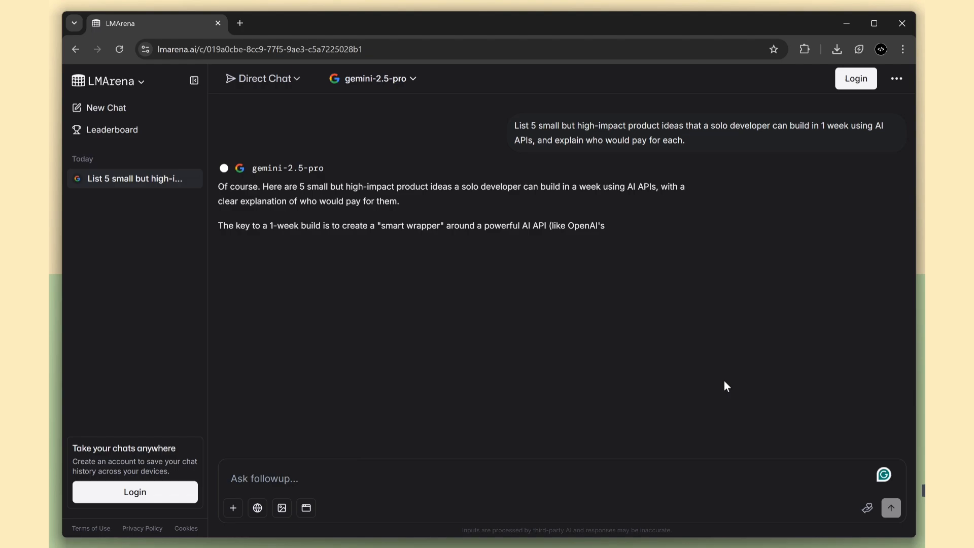
pyautogui.moveTo(218, 187); pyautogui.dragTo(523, 188)
pyautogui.scroll(-2, 461, 264)
pyautogui.scroll(-1, 461, 263)
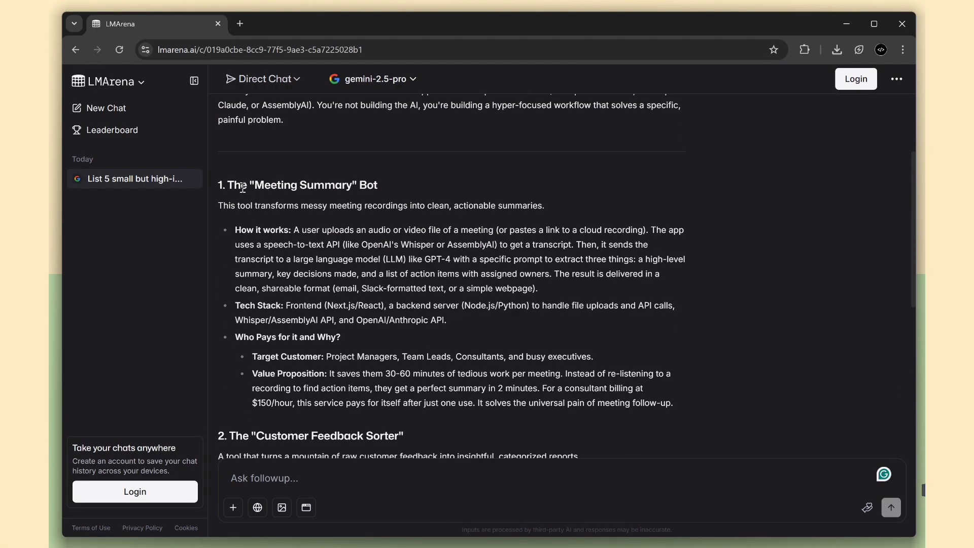
pyautogui.moveTo(228, 186); pyautogui.dragTo(358, 186)
pyautogui.scroll(-2, 322, 270)
pyautogui.moveTo(259, 312); pyautogui.dragTo(404, 309)
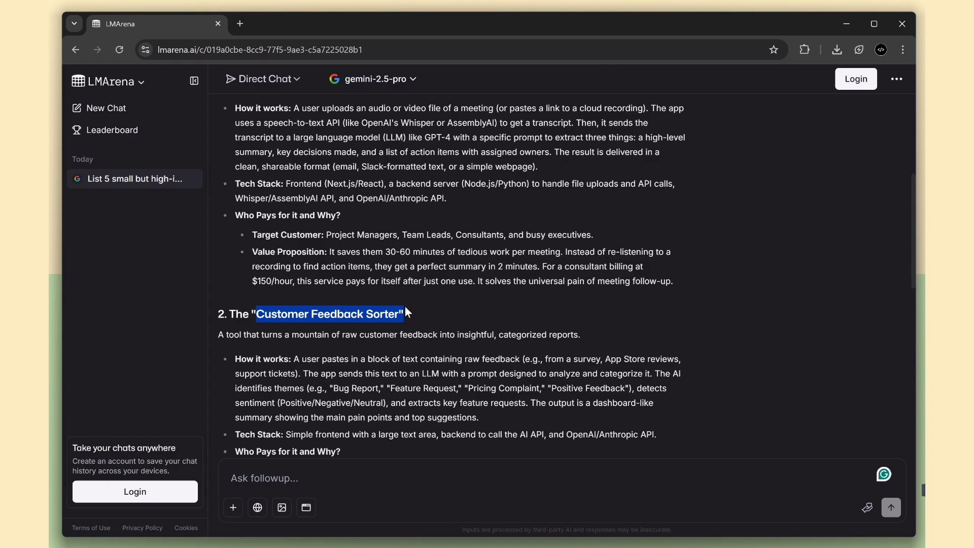
pyautogui.scroll(-5, 405, 306)
pyautogui.scroll(-12, 447, 224)
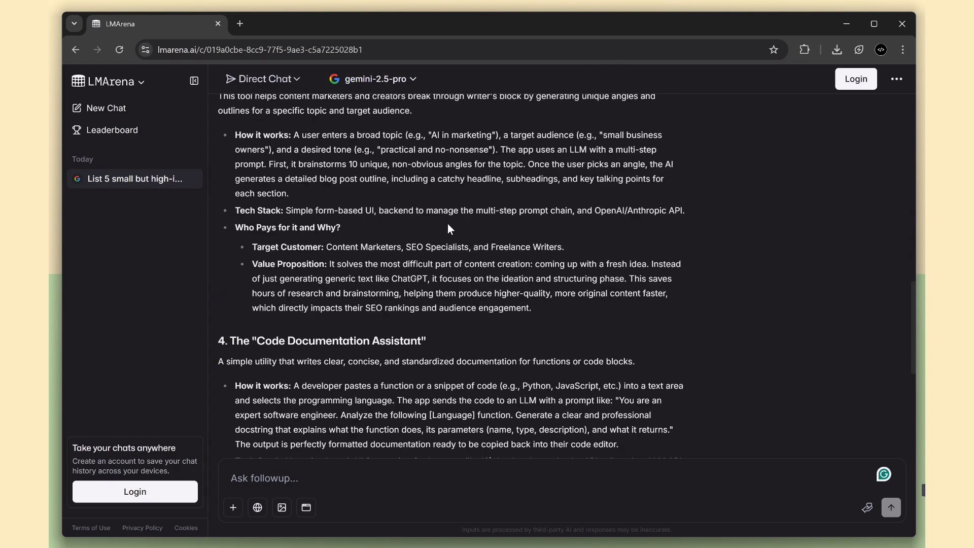
pyautogui.scroll(20, 458, 215)
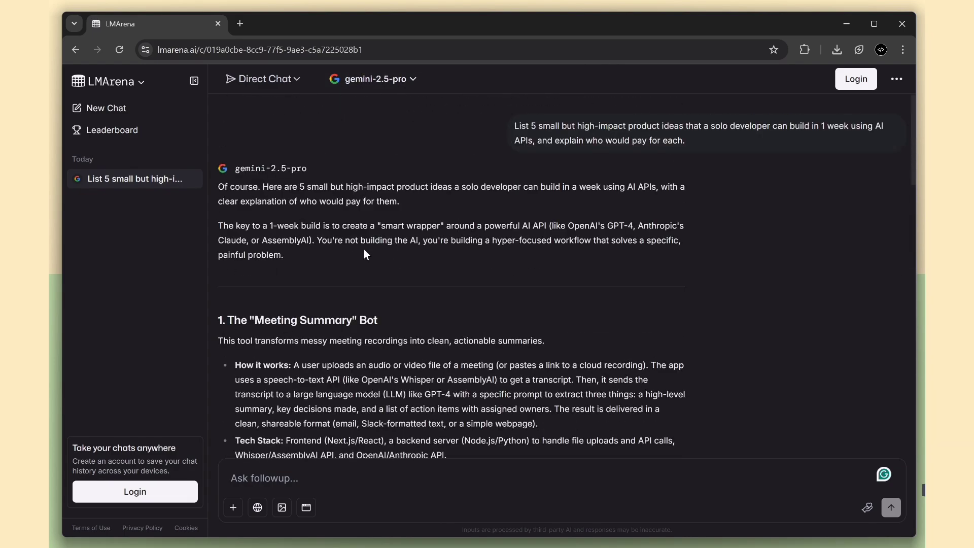
pyautogui.click(119, 111)
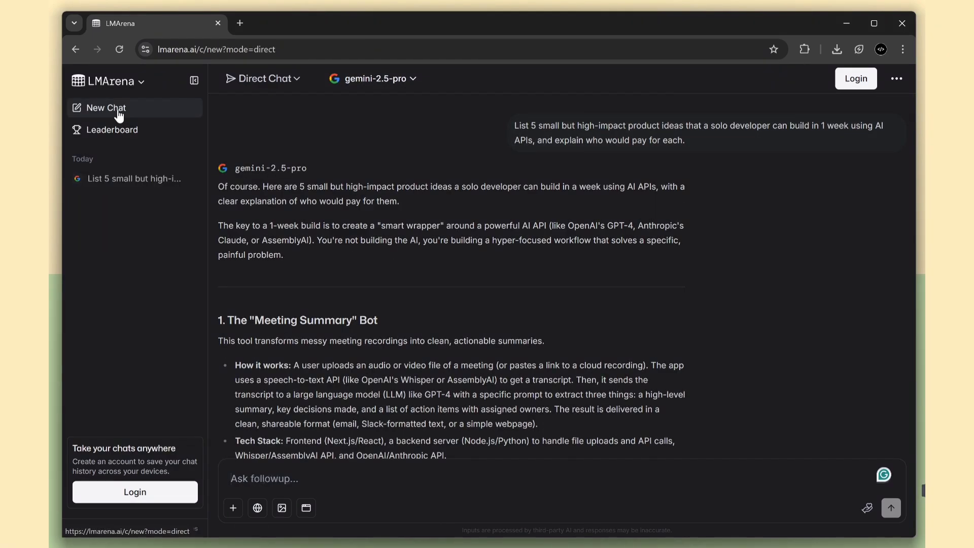
pyautogui.click(369, 80)
pyautogui.scroll(-1, 351, 217)
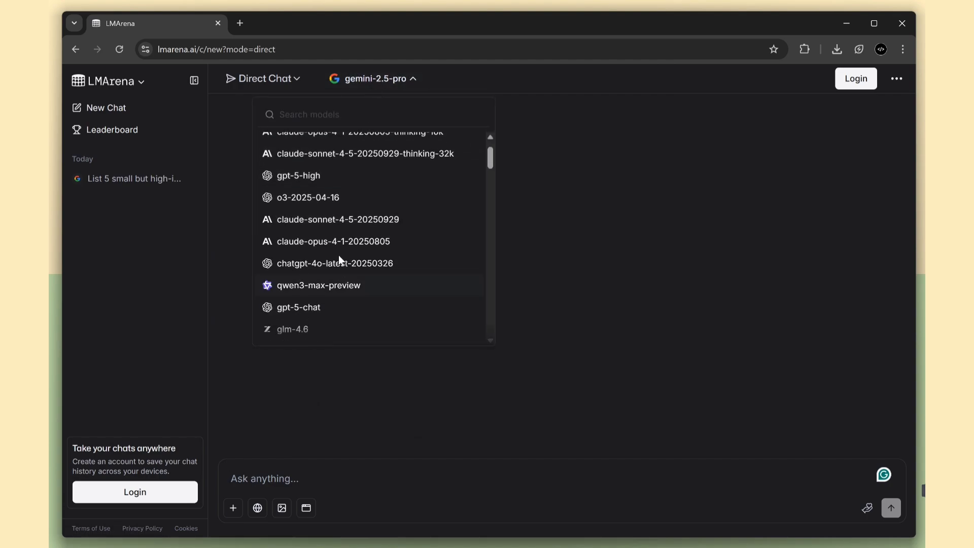
pyautogui.click(333, 223)
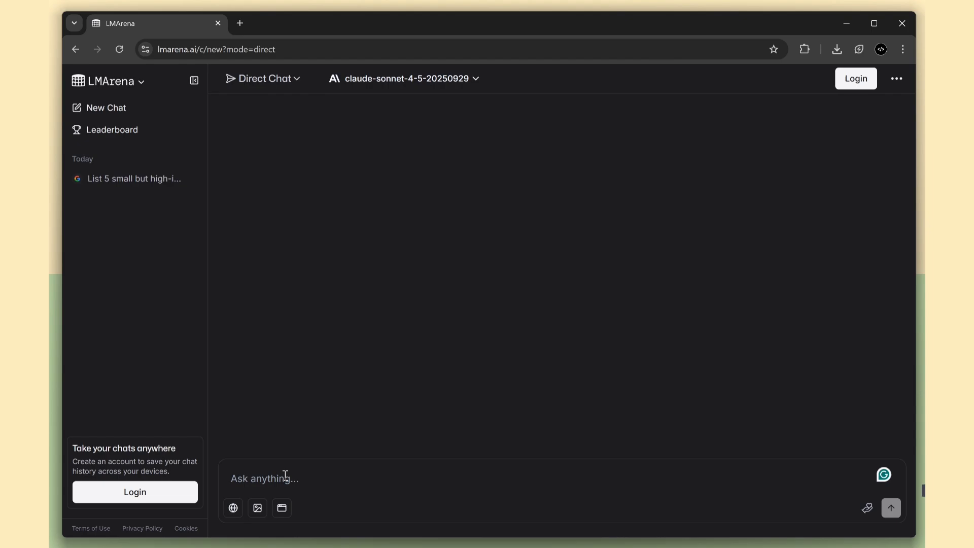
# Step: Send the same product-ideas prompt and read Claude's reply, starting with the LinkedIn Post Generator
pyautogui.write('List 5 small but high-impact product ideas that a solo developer can build in 1 week using AI APIs, and explain who would pay for each.')
pyautogui.press('Return')
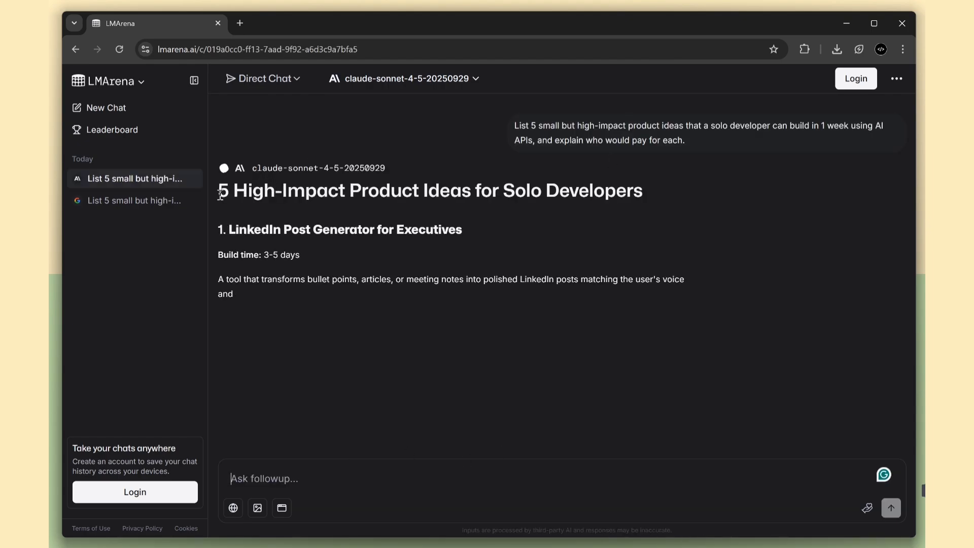
pyautogui.moveTo(220, 194); pyautogui.dragTo(325, 223)
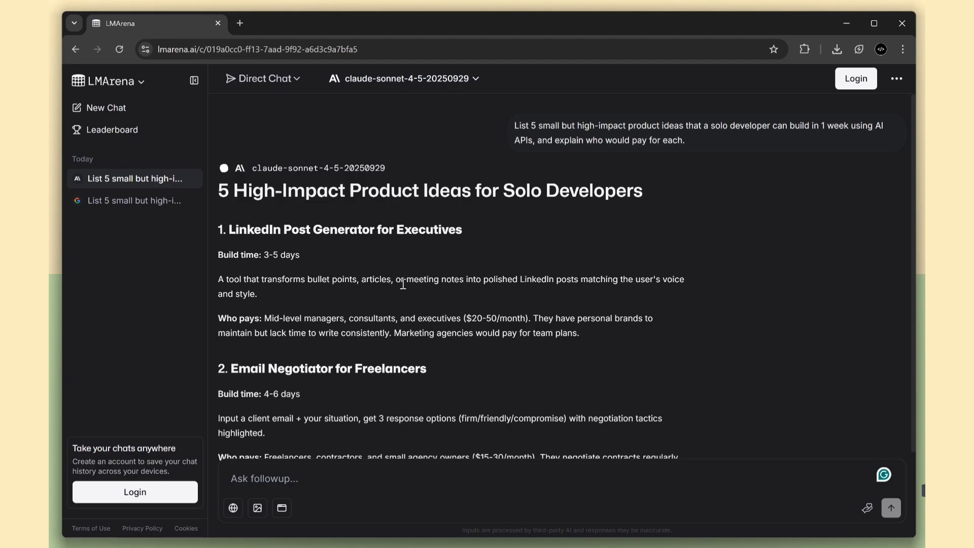
pyautogui.scroll(-1, 403, 284)
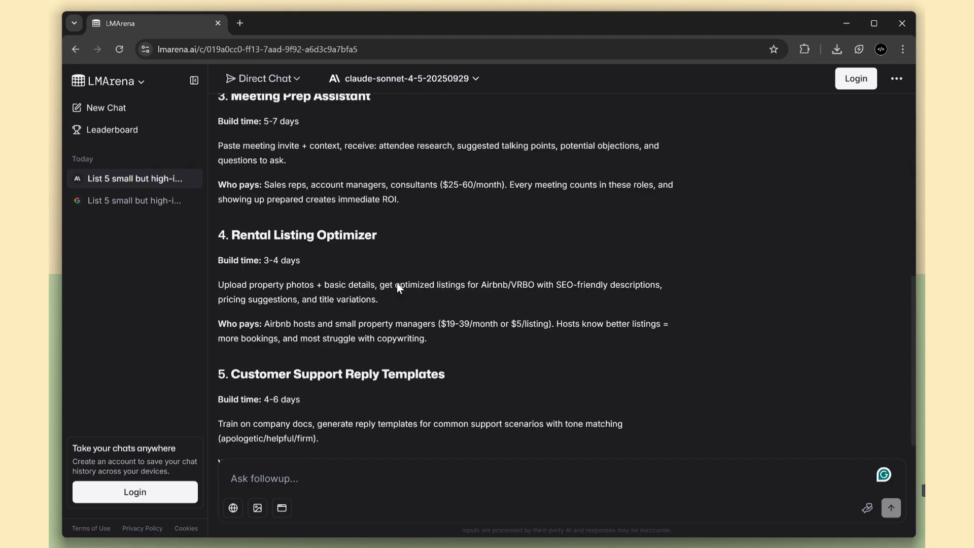
pyautogui.scroll(10, 397, 282)
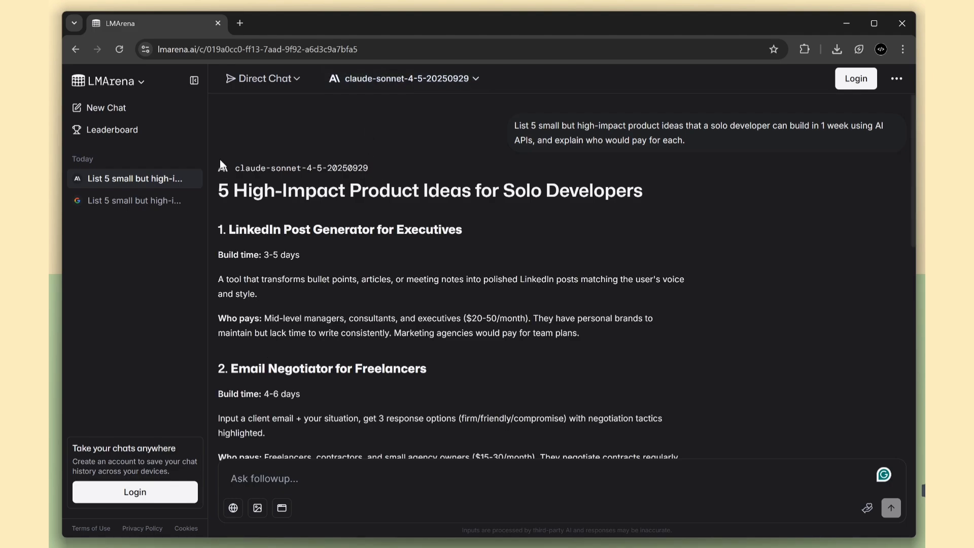
# Step: Start a new web-search chat with ppl-sonar-pro-high as the model
pyautogui.click(142, 106)
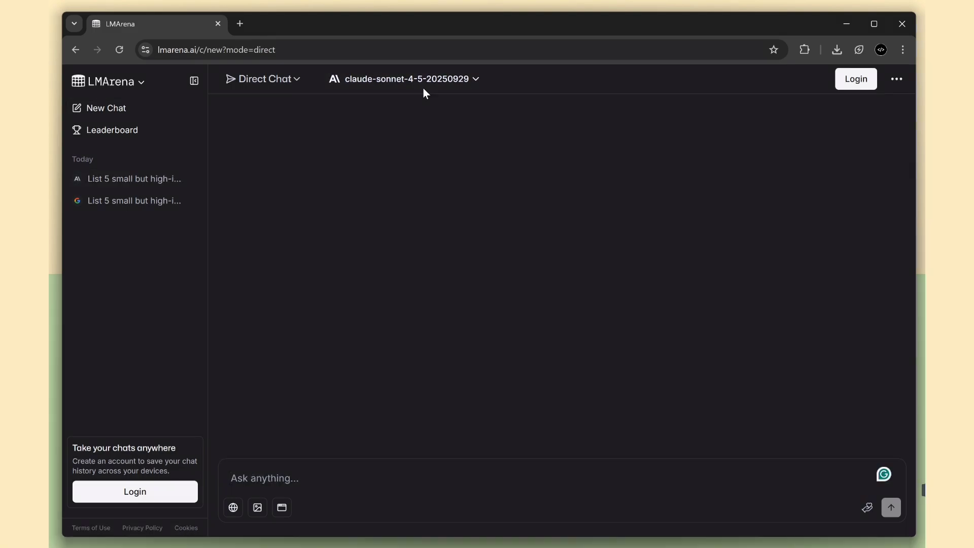
pyautogui.click(233, 509)
pyautogui.click(394, 82)
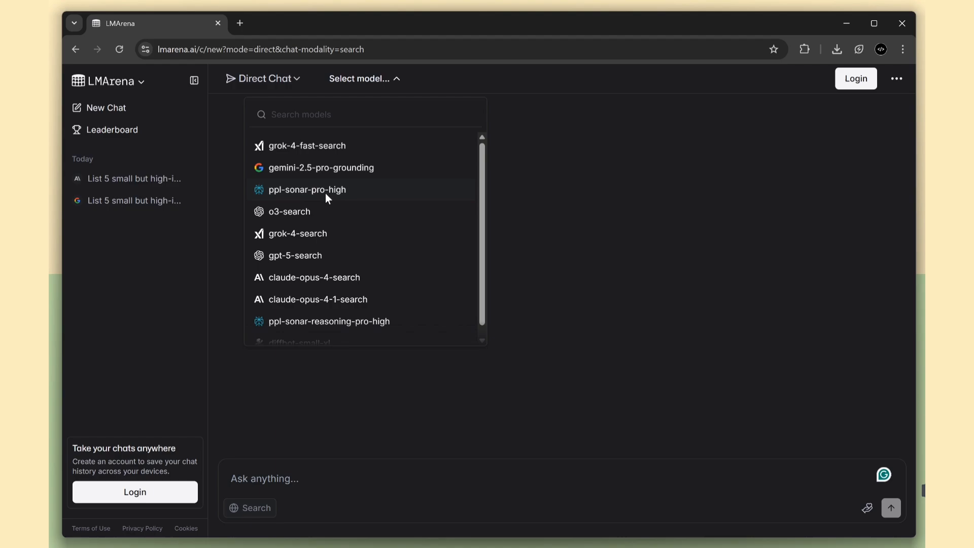
pyautogui.scroll(-1, 317, 223)
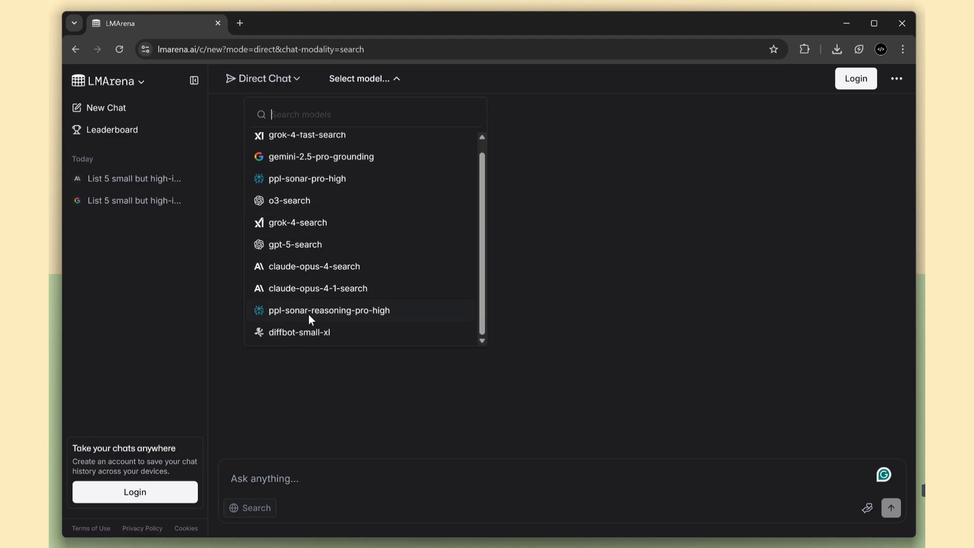
pyautogui.click(285, 179)
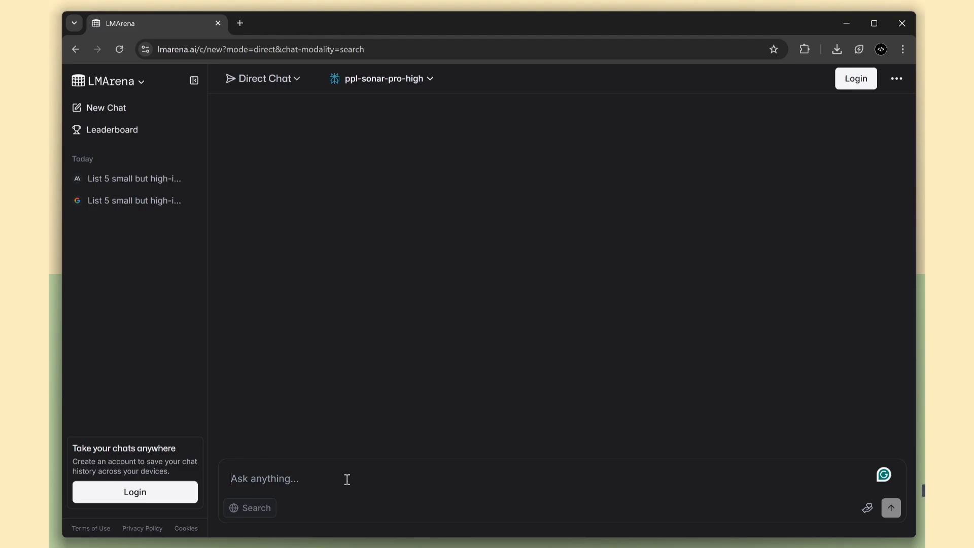
# Step: Send the prompt 'Create a blog about next js version 16'
pyautogui.write('Create a bl')
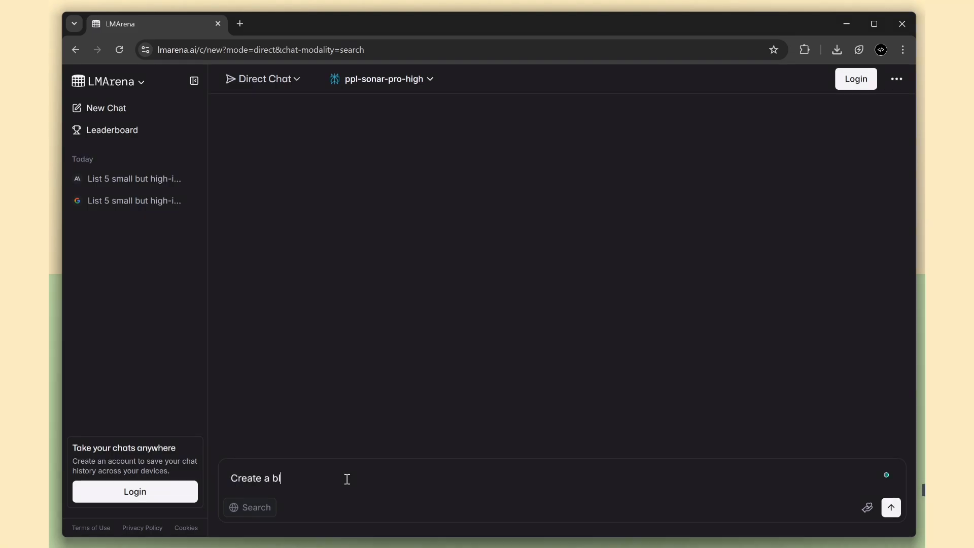
pyautogui.write('og about next js version 16')
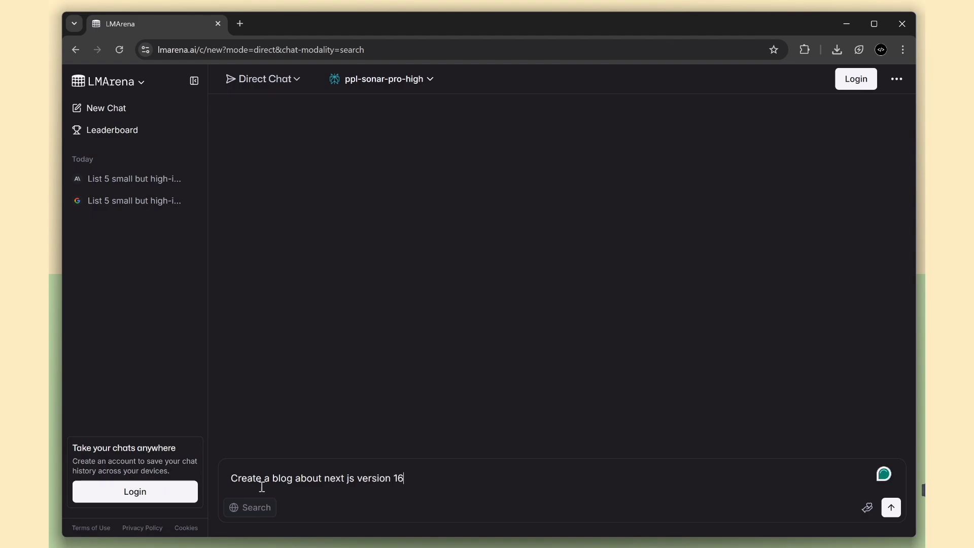
pyautogui.moveTo(231, 478); pyautogui.dragTo(457, 472)
pyautogui.press('Return')
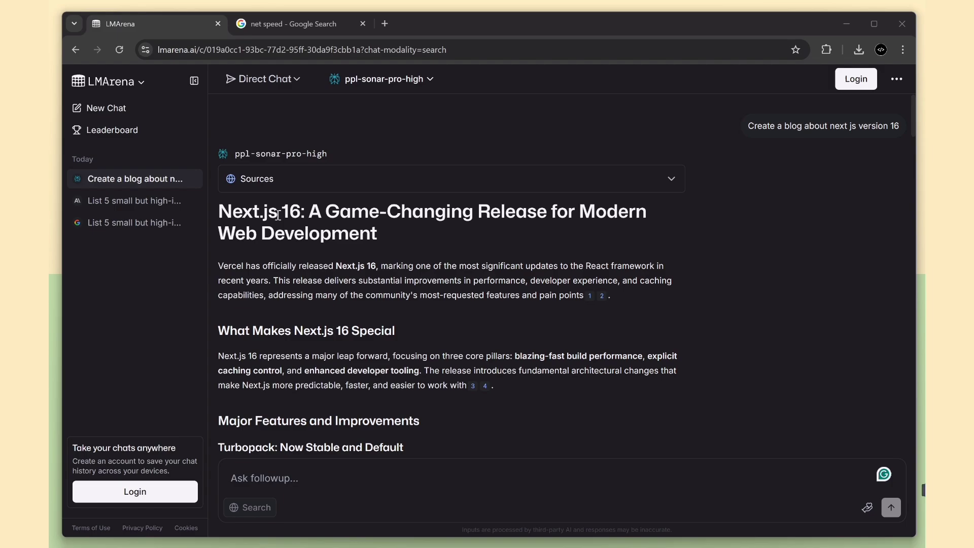
# Step: Scroll the Next.js 16 blog post from Turbopack down to the breaking changes and back up
pyautogui.moveTo(218, 211); pyautogui.dragTo(377, 266)
pyautogui.scroll(-4, 361, 250)
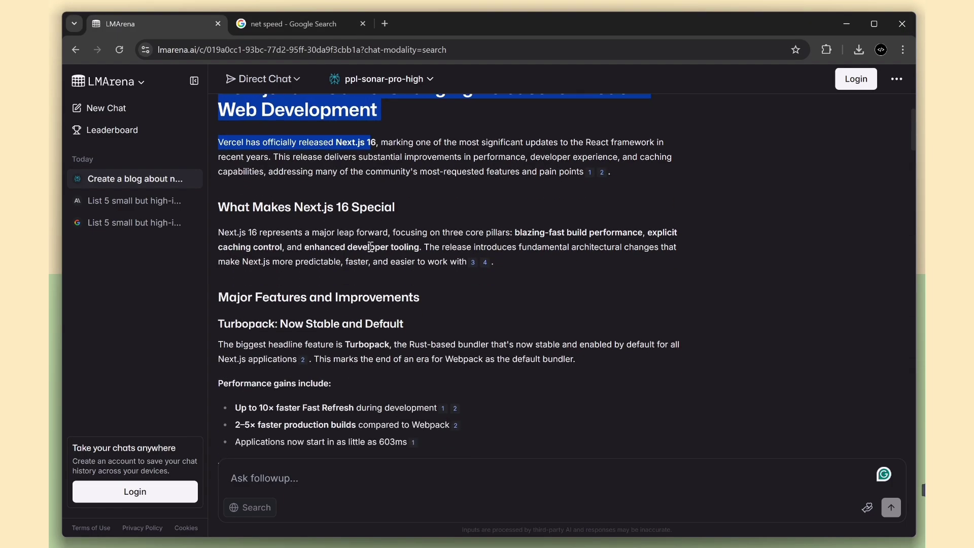
pyautogui.click(358, 267)
pyautogui.scroll(-3, 359, 267)
pyautogui.scroll(-4, 284, 369)
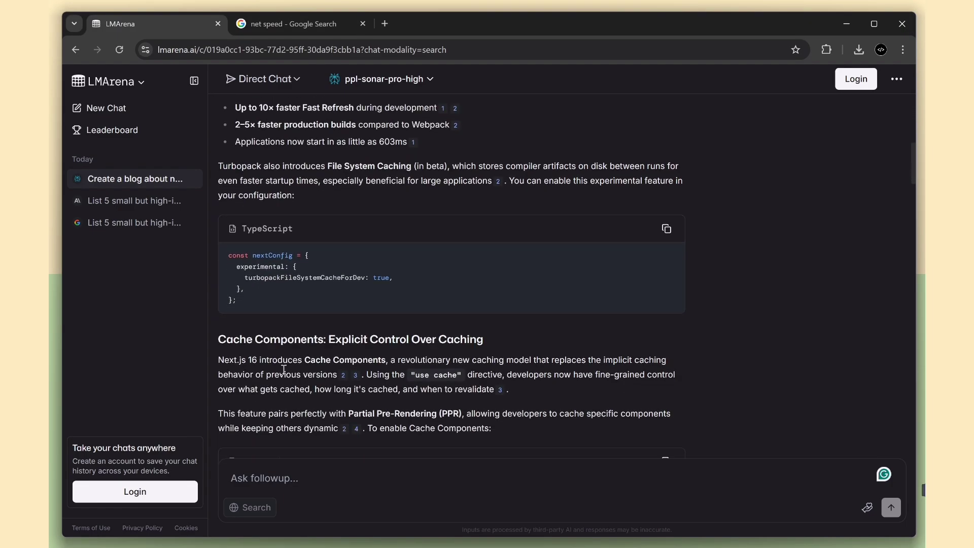
pyautogui.scroll(-6, 284, 370)
pyautogui.scroll(3, 274, 350)
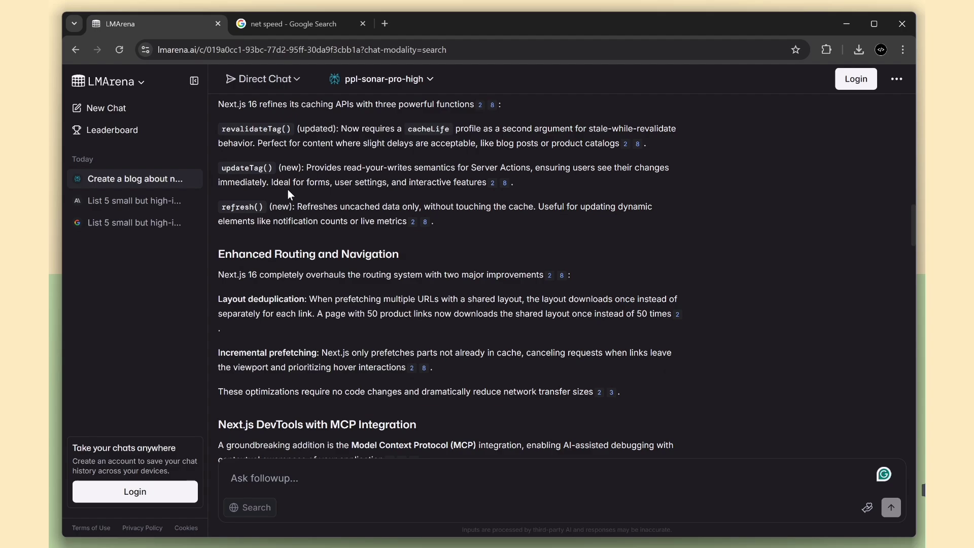
pyautogui.scroll(-13, 254, 236)
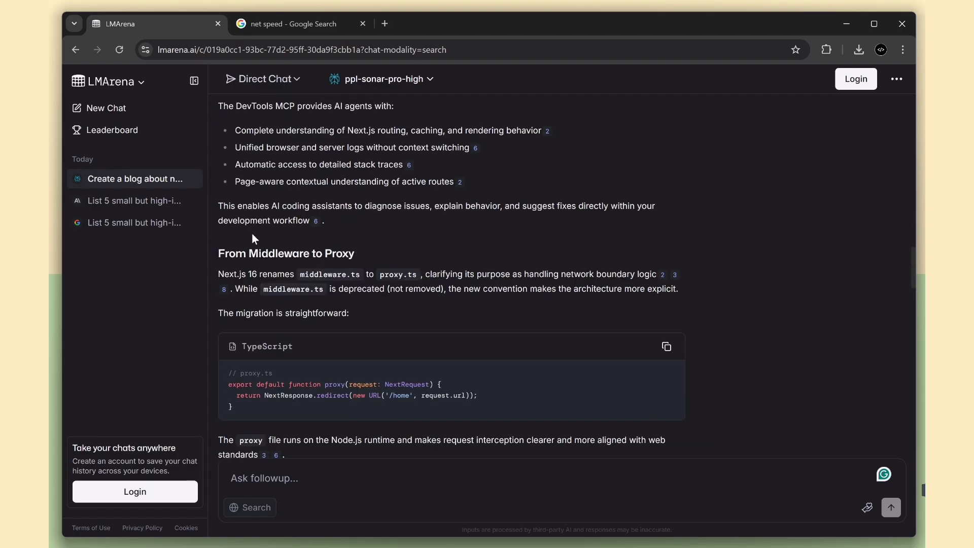
pyautogui.moveTo(258, 289); pyautogui.dragTo(239, 256)
pyautogui.scroll(-13, 239, 257)
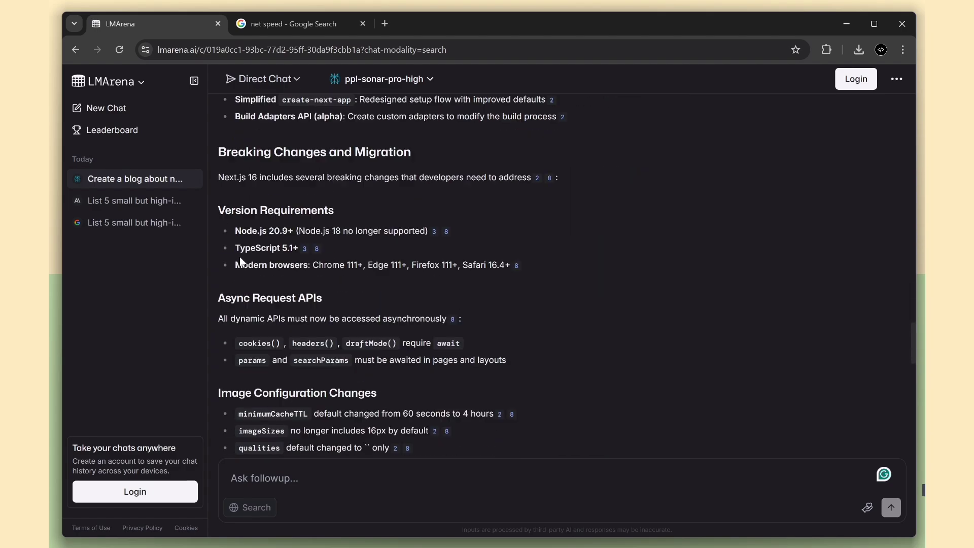
pyautogui.scroll(5, 240, 256)
pyautogui.scroll(20, 240, 256)
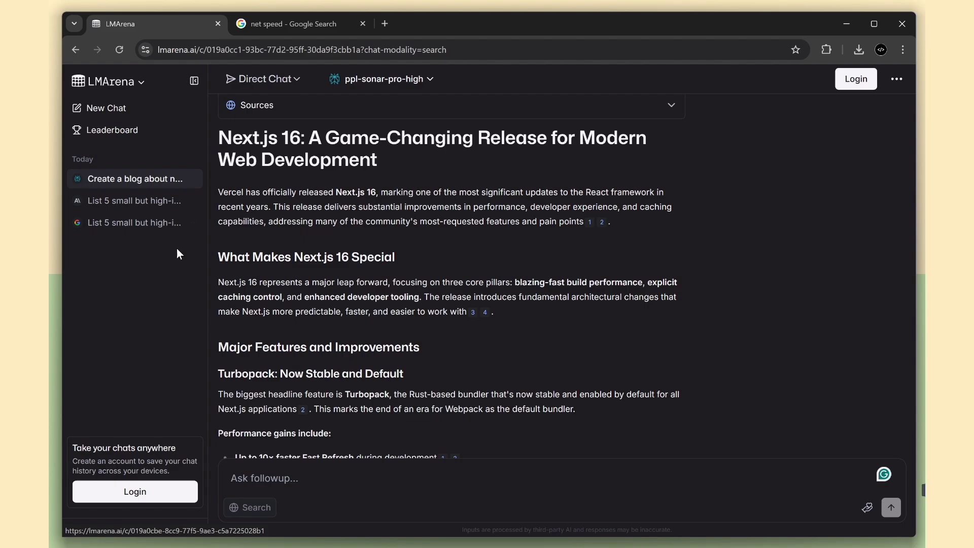
# Step: Start a new image chat with gemini-2.5-flash-image-preview (nano-banana) as the model
pyautogui.click(106, 108)
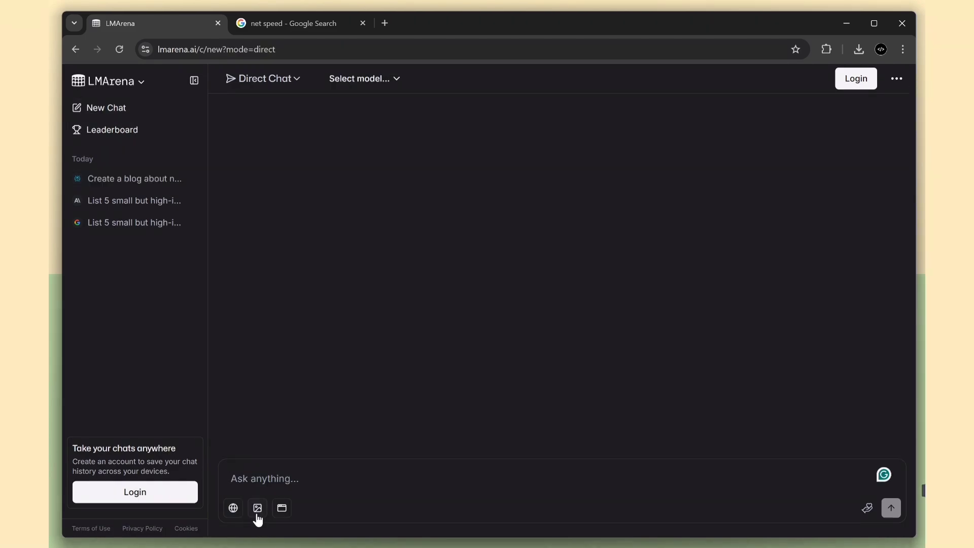
pyautogui.click(257, 509)
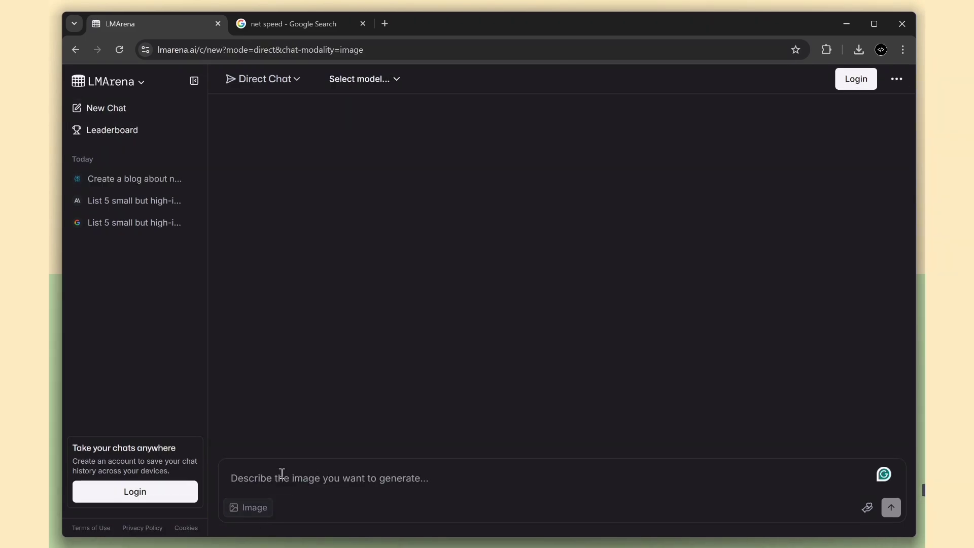
pyautogui.click(380, 90)
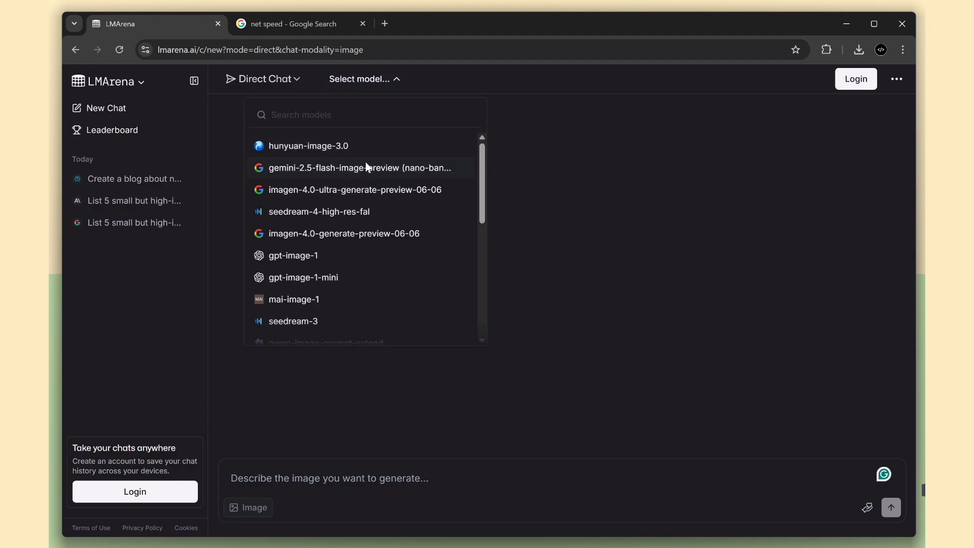
pyautogui.write('nan')
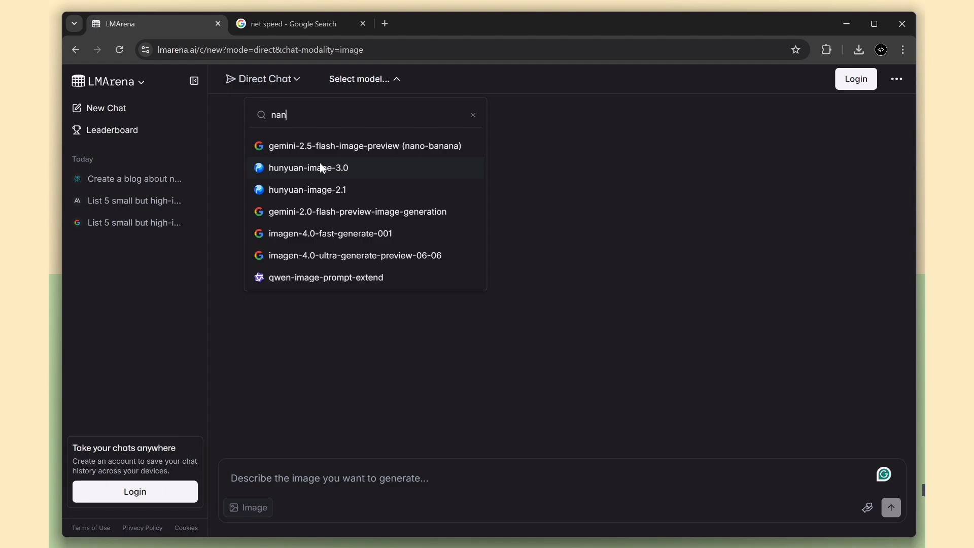
pyautogui.click(297, 147)
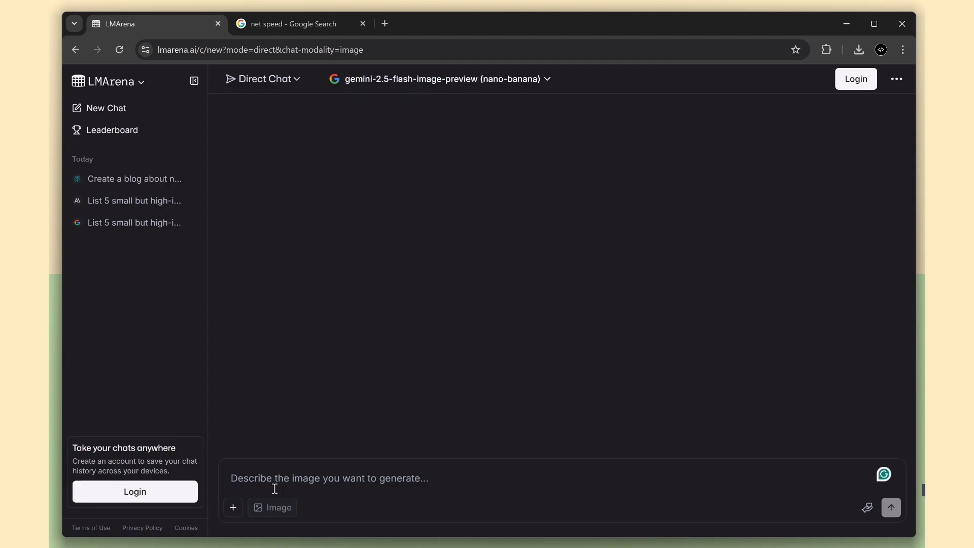
# Step: Attach a photo to the prompt and preview it before writing the request
pyautogui.click(232, 508)
pyautogui.doubleClick(194, 120)
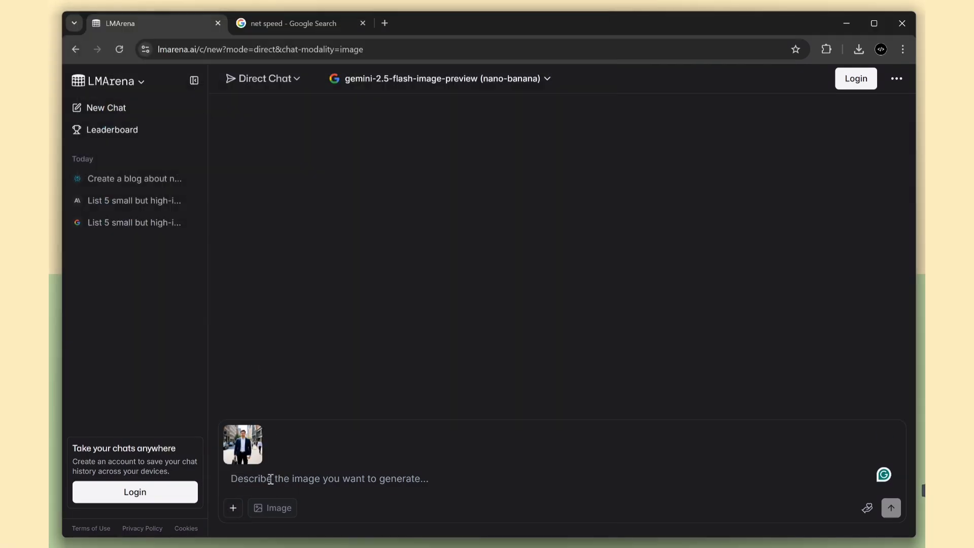
pyautogui.click(242, 445)
pyautogui.click(777, 104)
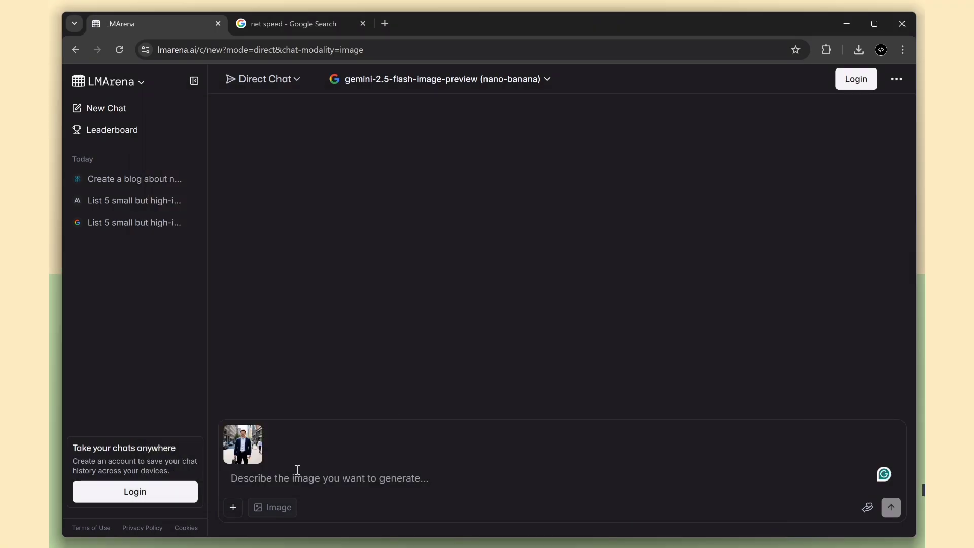
pyautogui.click(296, 465)
# Step: Send the request 'change the dress color' with the attached photo
pyautogui.write('change the dress color')
pyautogui.press('Return')
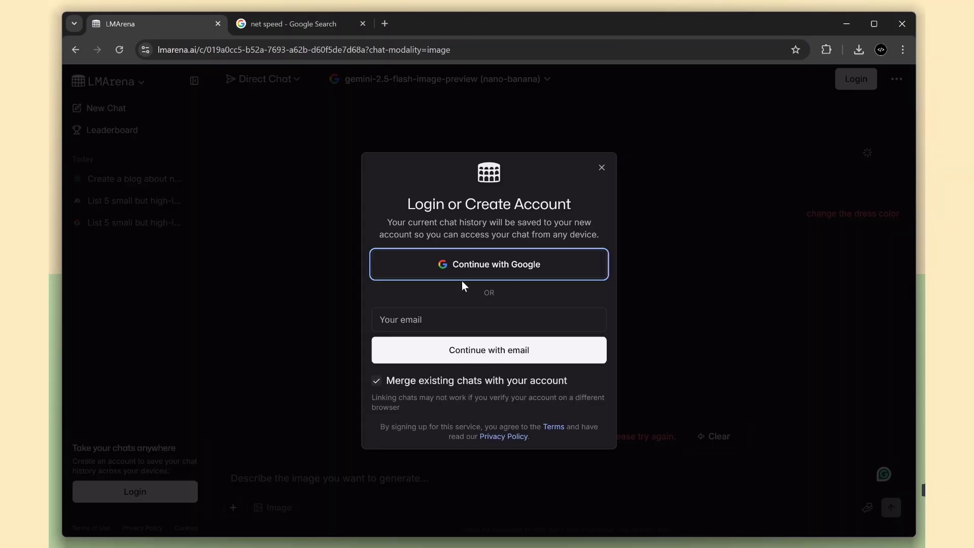
pyautogui.moveTo(408, 203); pyautogui.dragTo(570, 199)
# Step: Sign in with Google and view the edited image showing the man in a green jacket
pyautogui.click(481, 274)
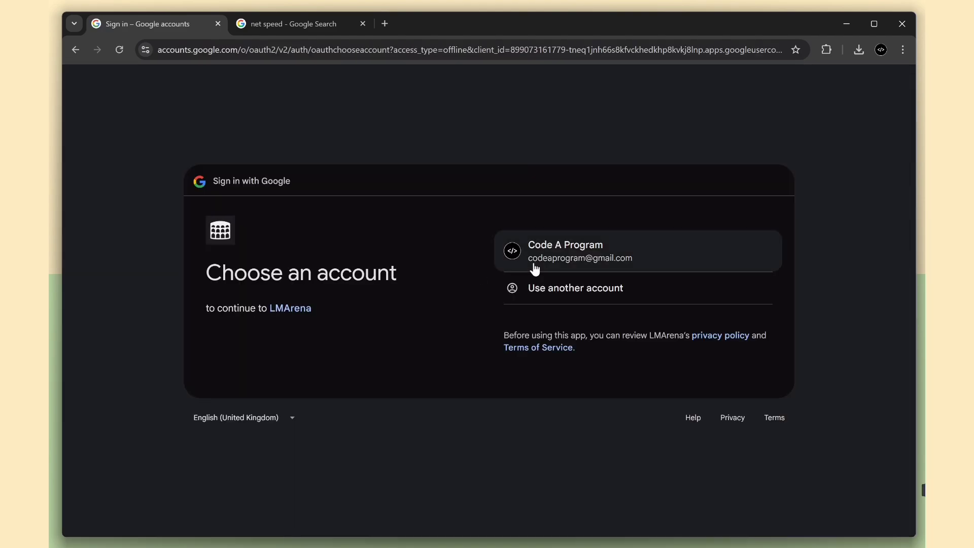
pyautogui.click(534, 264)
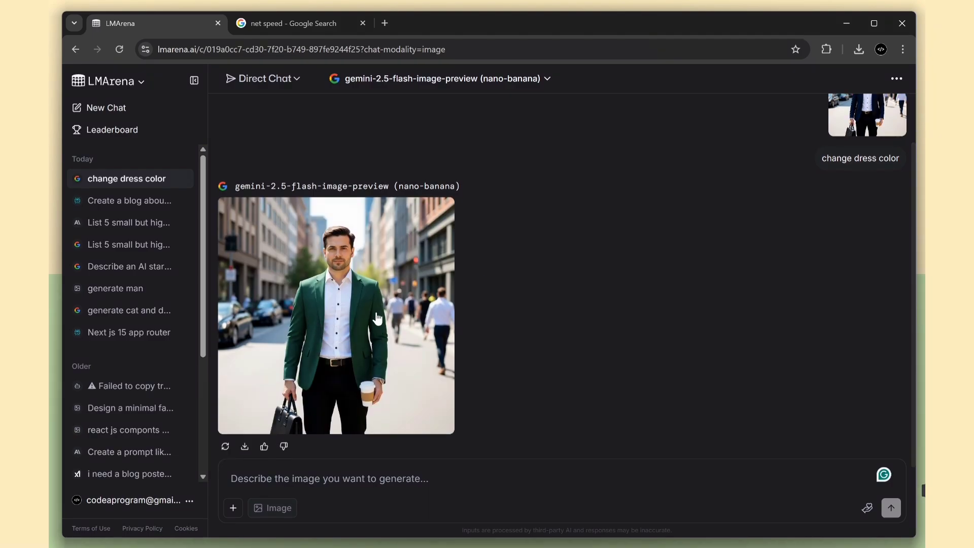
pyautogui.scroll(1, 867, 158)
pyautogui.scroll(-1, 385, 329)
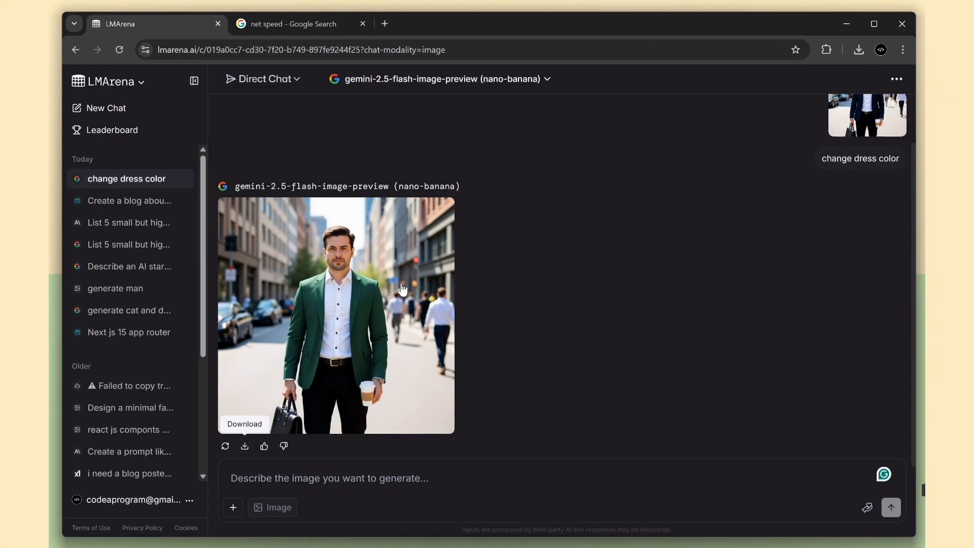
# Step: Start a new chat with hunyuan-image-3.0 as the image model
pyautogui.click(164, 107)
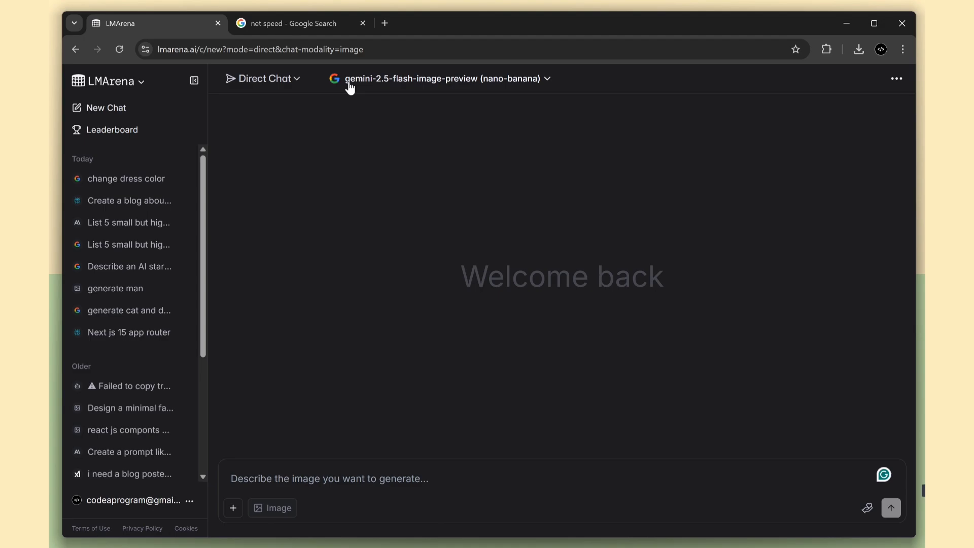
pyautogui.click(436, 78)
pyautogui.click(380, 143)
# Step: Send 'create anime character' and enlarge the resulting silver-haired, blue-eyed anime girl
pyautogui.write('create anime chara')
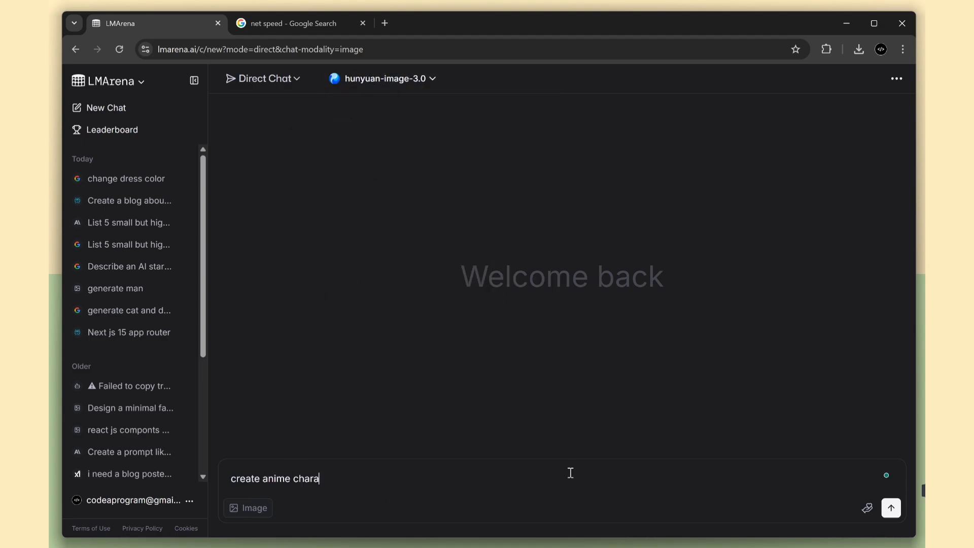
pyautogui.write('cter')
pyautogui.press('Return')
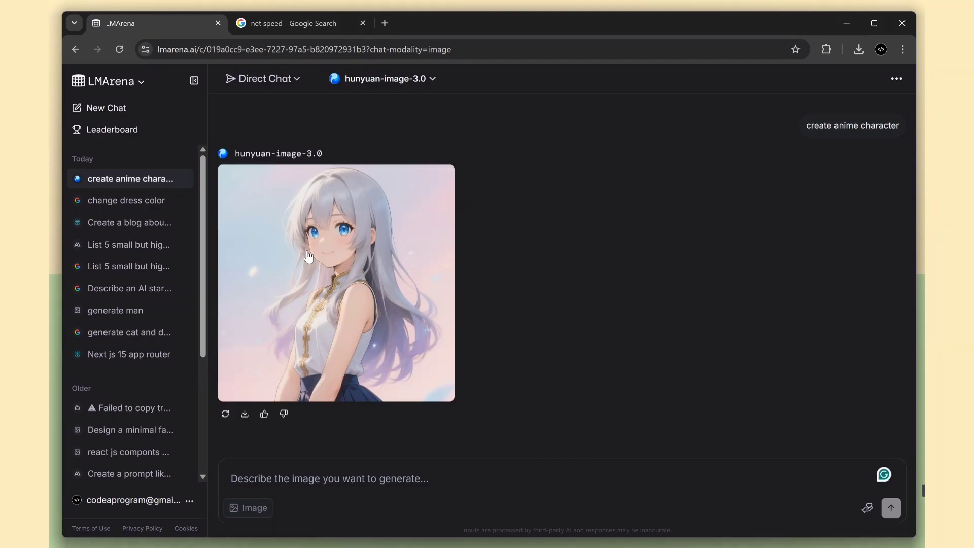
pyautogui.click(415, 236)
pyautogui.click(729, 187)
# Step: Start a new Battle-mode chat and send the prompt 'create a annme charcter'
pyautogui.click(271, 84)
pyautogui.click(258, 108)
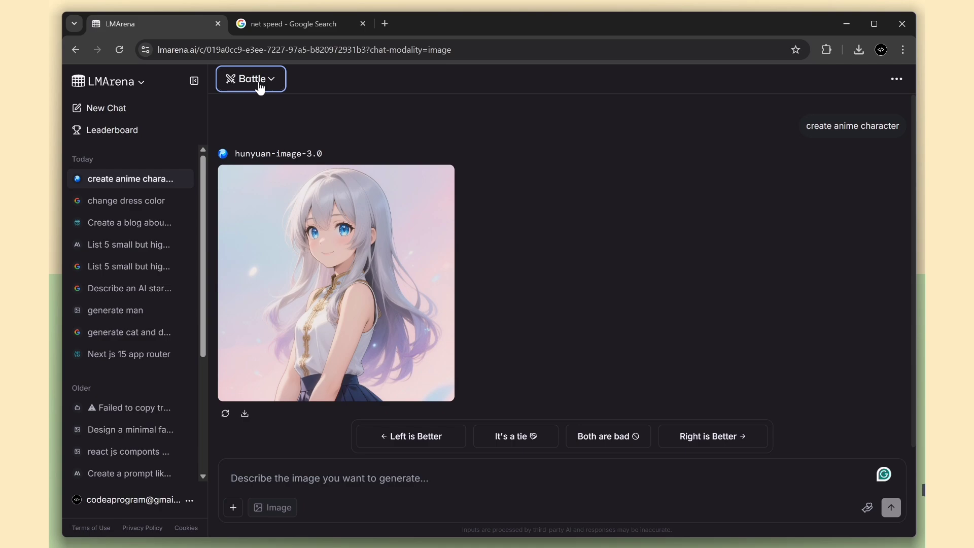
pyautogui.click(141, 110)
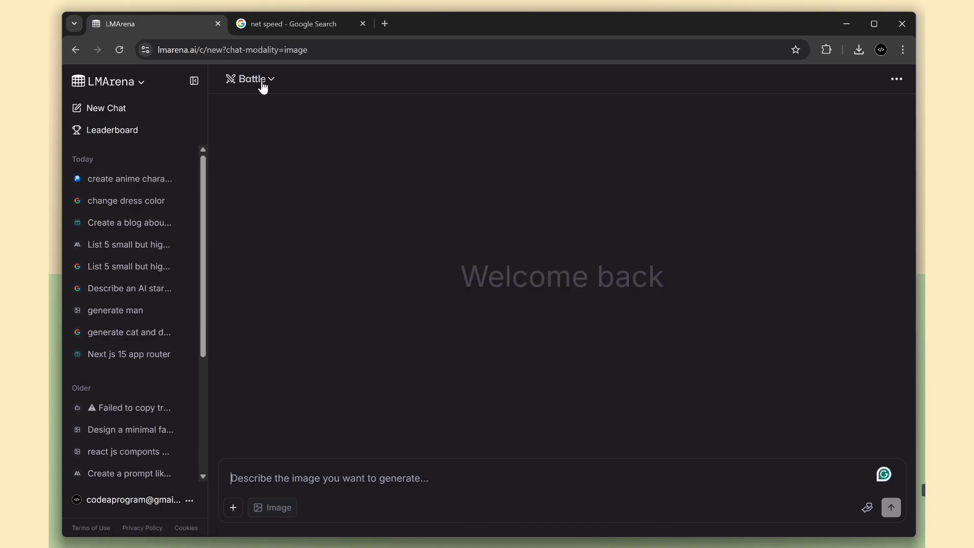
pyautogui.click(291, 477)
pyautogui.write('c')
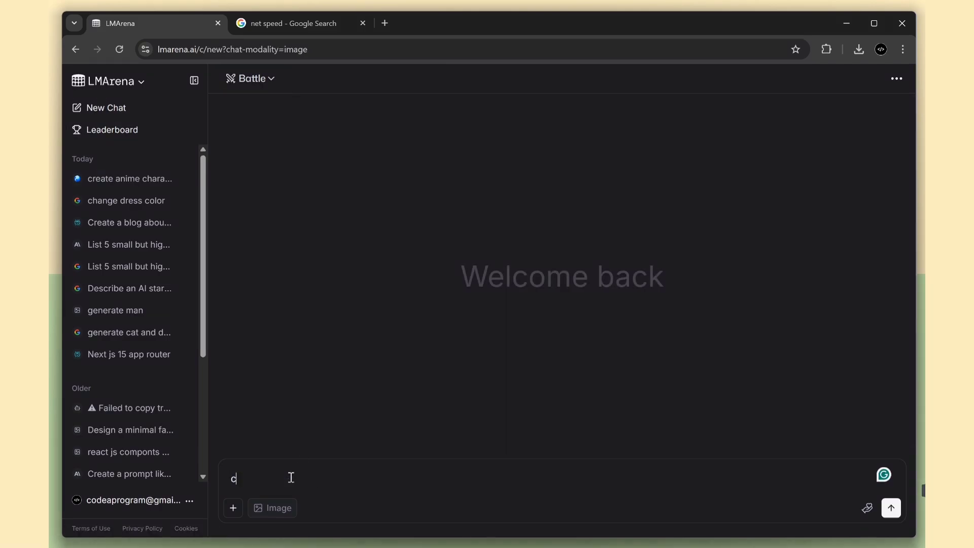
pyautogui.write('reate a ann')
pyautogui.write('me charcter')
pyautogui.press('Return')
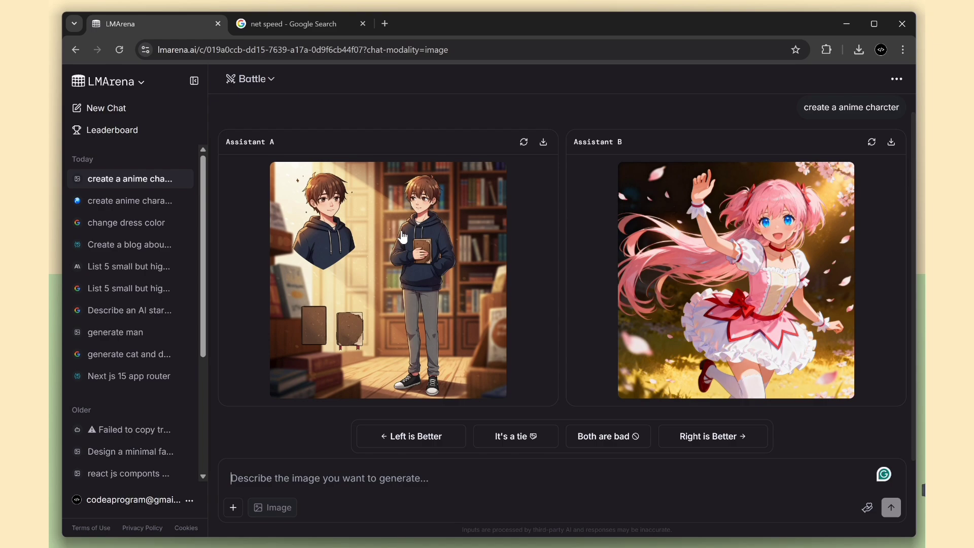
# Step: Enlarge and close each assistant's anime image, then start a new empty chat
pyautogui.click(389, 249)
pyautogui.click(653, 161)
pyautogui.click(648, 251)
pyautogui.click(649, 251)
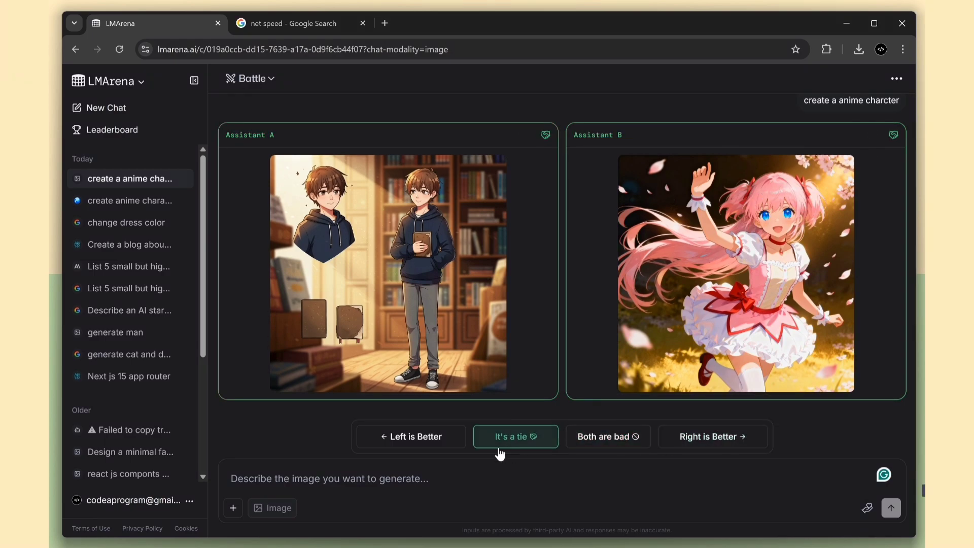
pyautogui.click(434, 442)
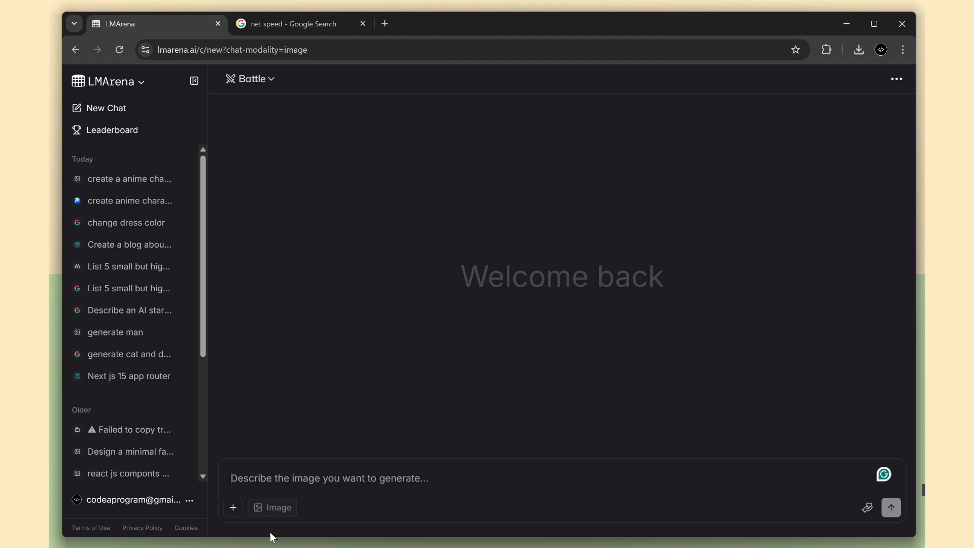
# Step: Turn off image generation and send 'next js 15 app router code' to both models
pyautogui.click(261, 508)
pyautogui.write('next js')
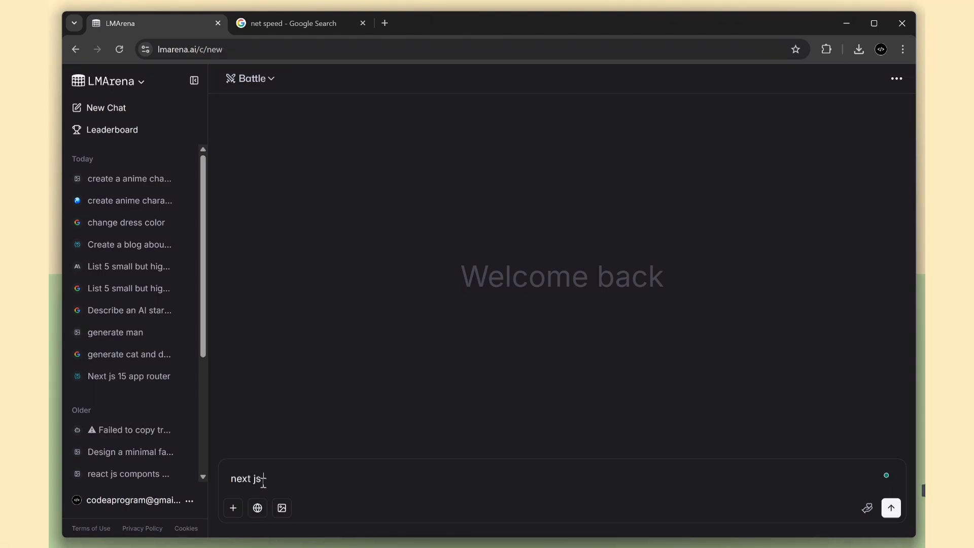
pyautogui.write(' 15 app router code')
pyautogui.press('Return')
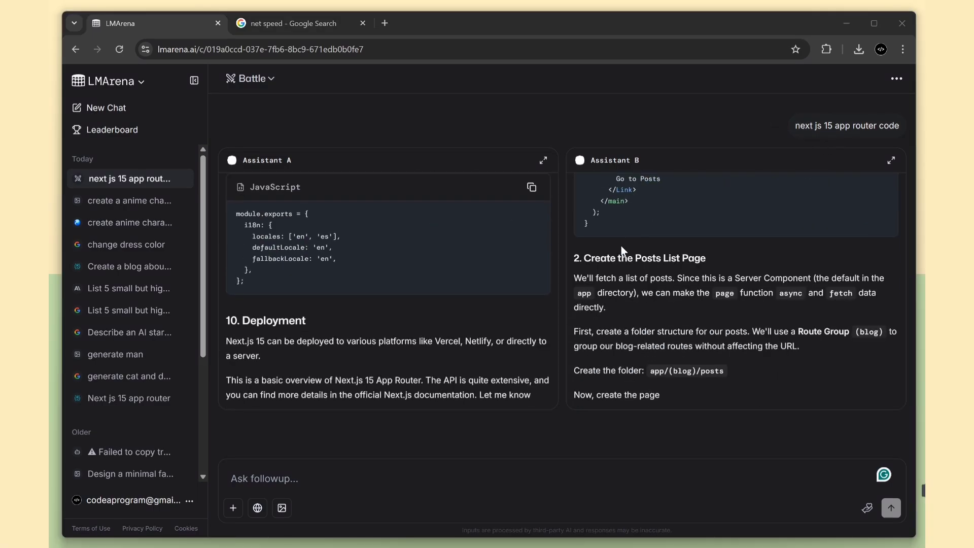
# Step: Scroll through both assistants' Next.js App Router code answers to compare them
pyautogui.scroll(5, 468, 287)
pyautogui.scroll(15, 468, 283)
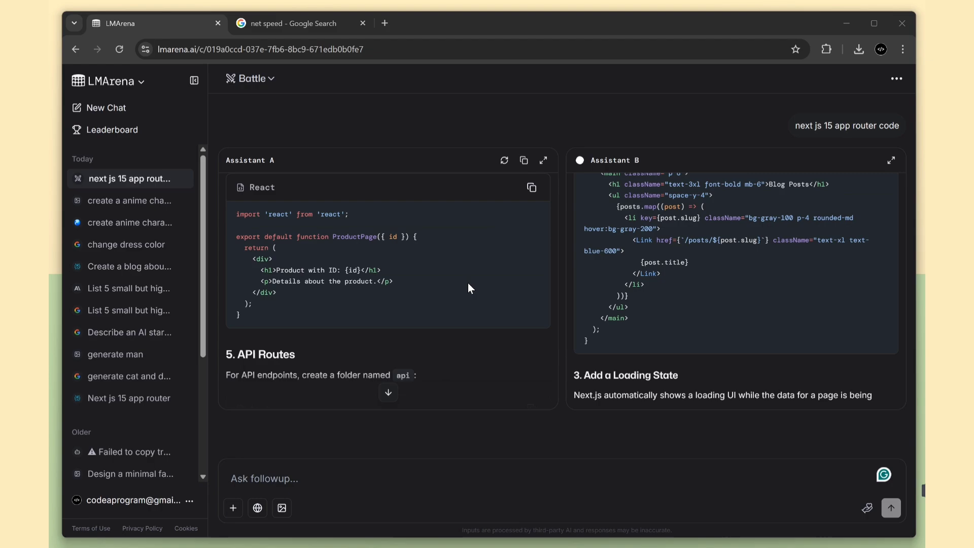
pyautogui.scroll(-4, 445, 344)
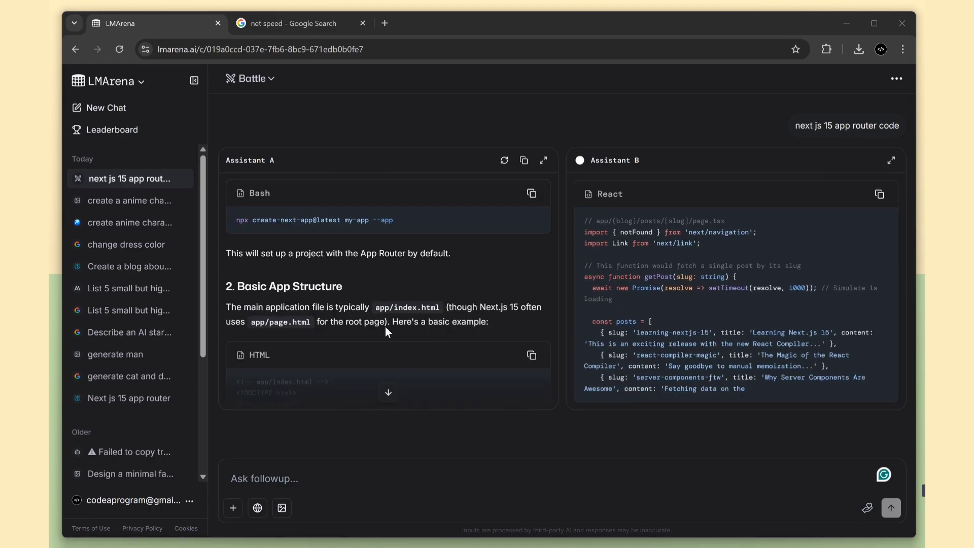
pyautogui.scroll(4, 648, 289)
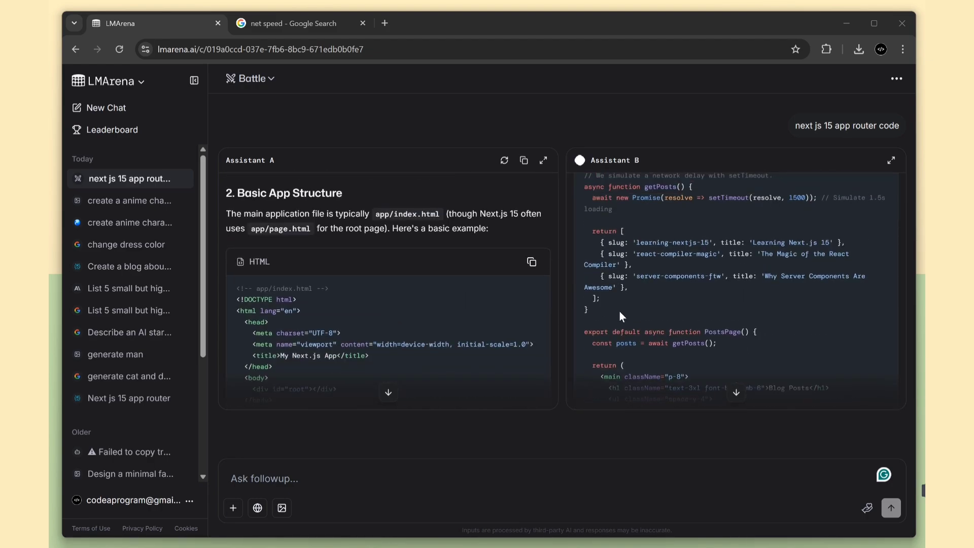
pyautogui.scroll(-2, 442, 346)
pyautogui.scroll(-3, 612, 273)
pyautogui.scroll(-8, 612, 272)
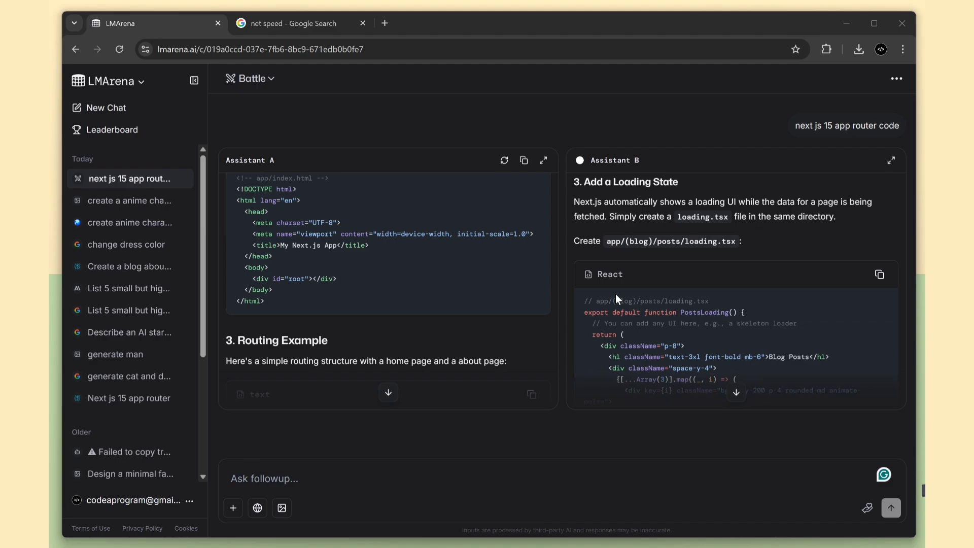
pyautogui.scroll(-3, 486, 335)
pyautogui.scroll(-1, 487, 335)
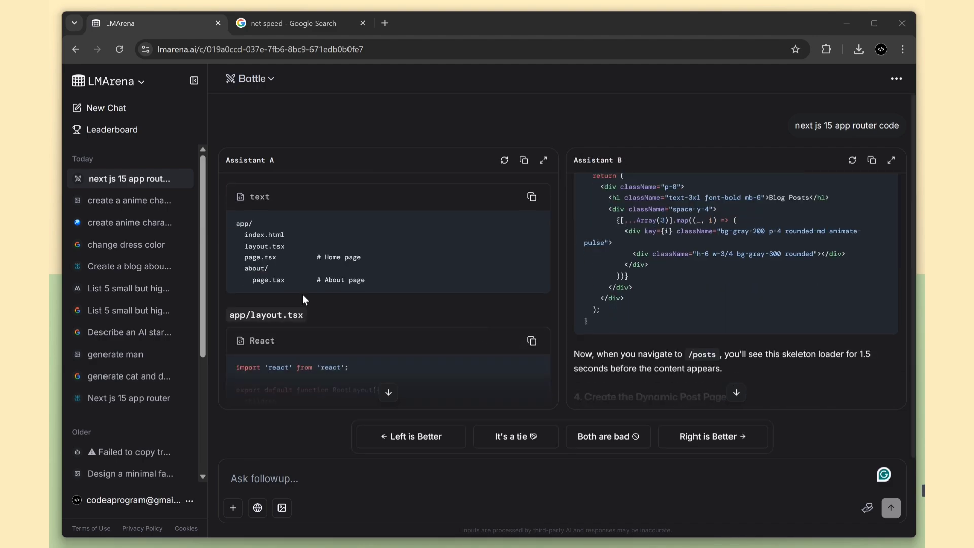
pyautogui.moveTo(296, 286); pyautogui.dragTo(261, 228)
pyautogui.scroll(-10, 659, 284)
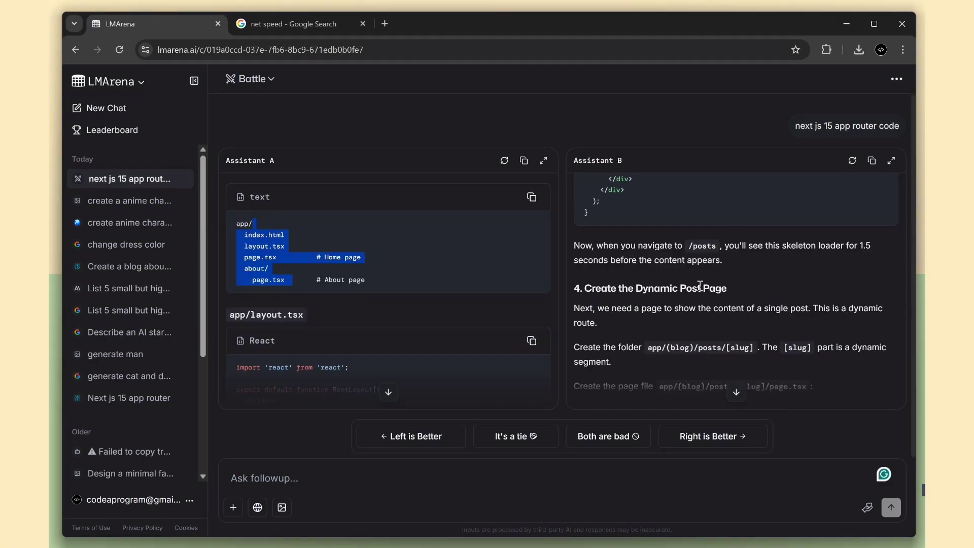
pyautogui.click(476, 394)
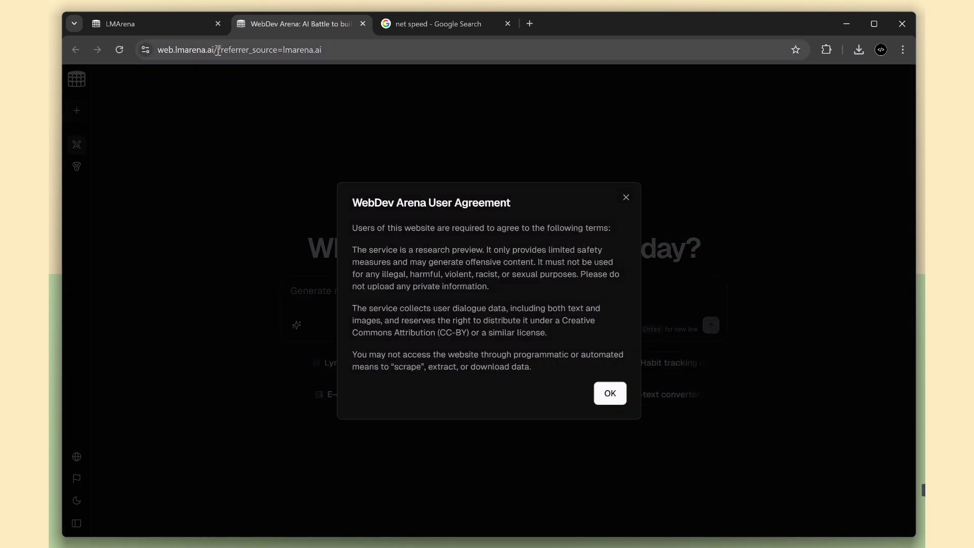
# Step: Highlight the web.lmarena.ai address, then select just 'web' in it
pyautogui.moveTo(221, 57); pyautogui.dragTo(151, 65)
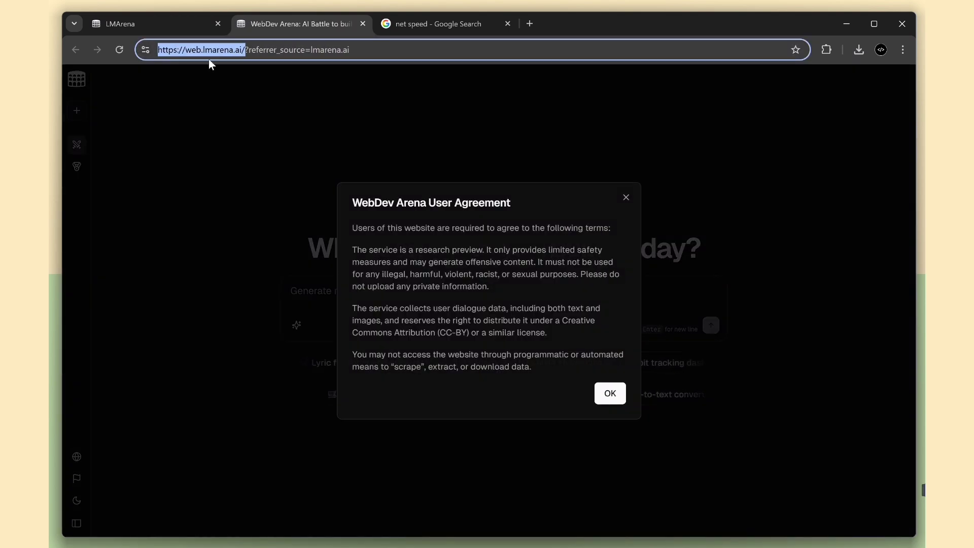
pyautogui.doubleClick(195, 50)
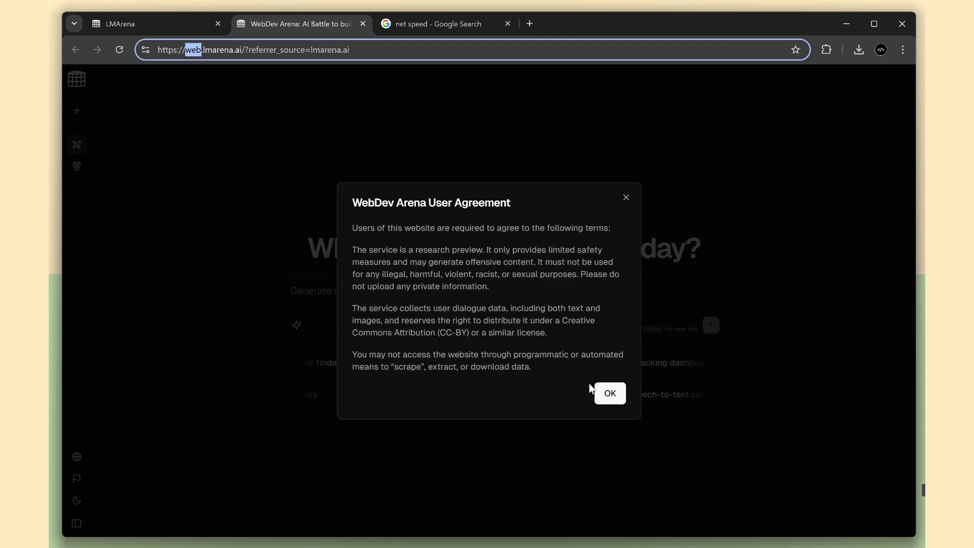
# Step: Accept the user agreement and start the 'Elon Musk Twitter Clone' battle, reviewing both panes
pyautogui.click(602, 394)
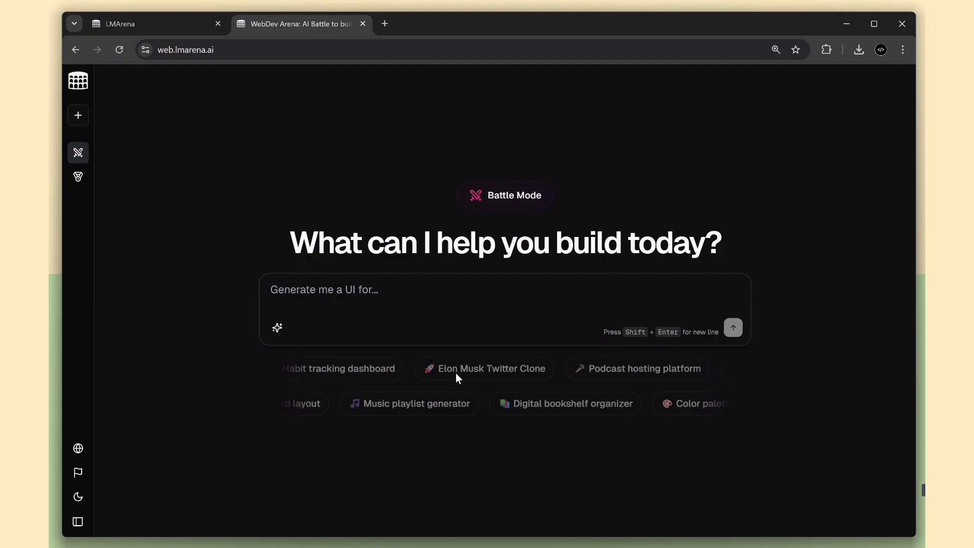
pyautogui.click(412, 361)
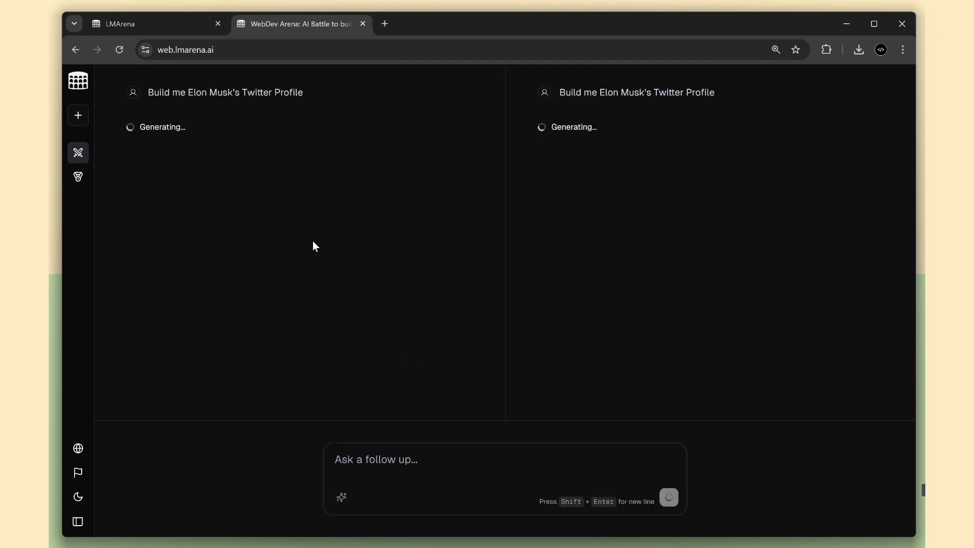
pyautogui.click(323, 87)
pyautogui.moveTo(558, 92); pyautogui.dragTo(720, 91)
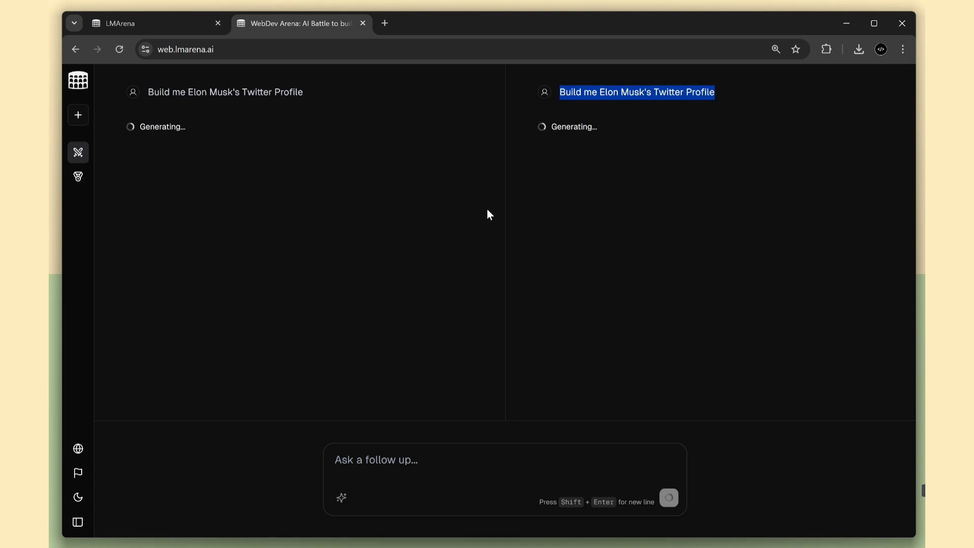
pyautogui.click(379, 228)
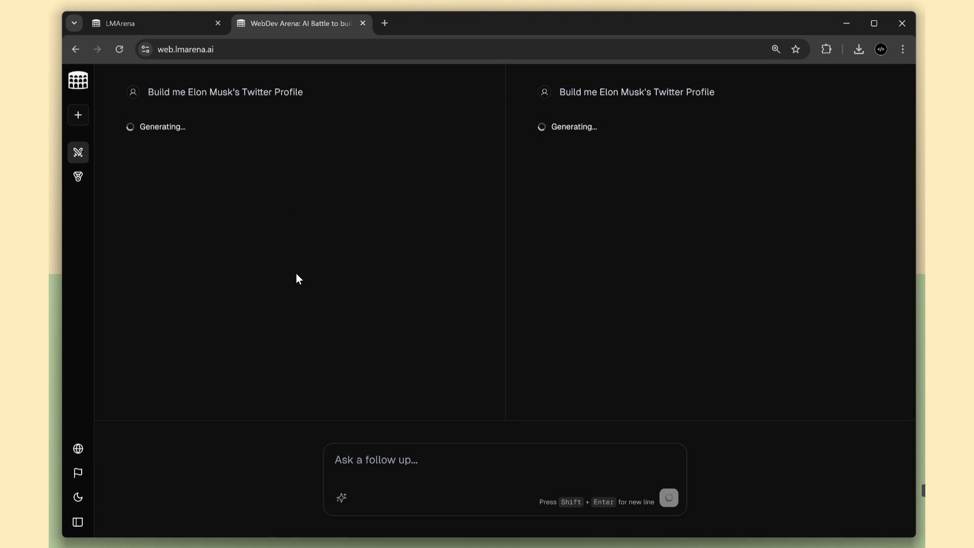
pyautogui.scroll(-5, 231, 271)
pyautogui.scroll(5, 230, 272)
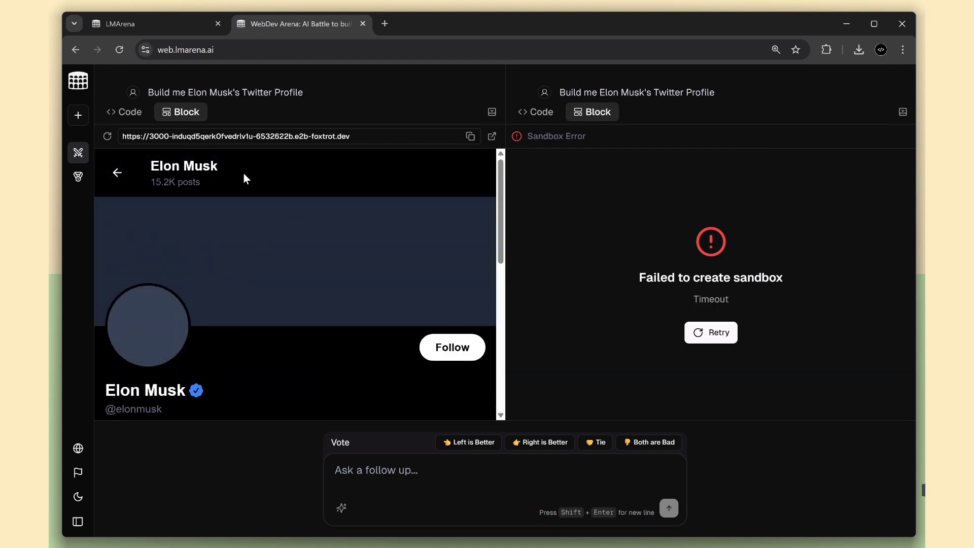
# Step: Follow and then unfollow the generated Elon Musk profile in the left preview
pyautogui.scroll(-5, 243, 178)
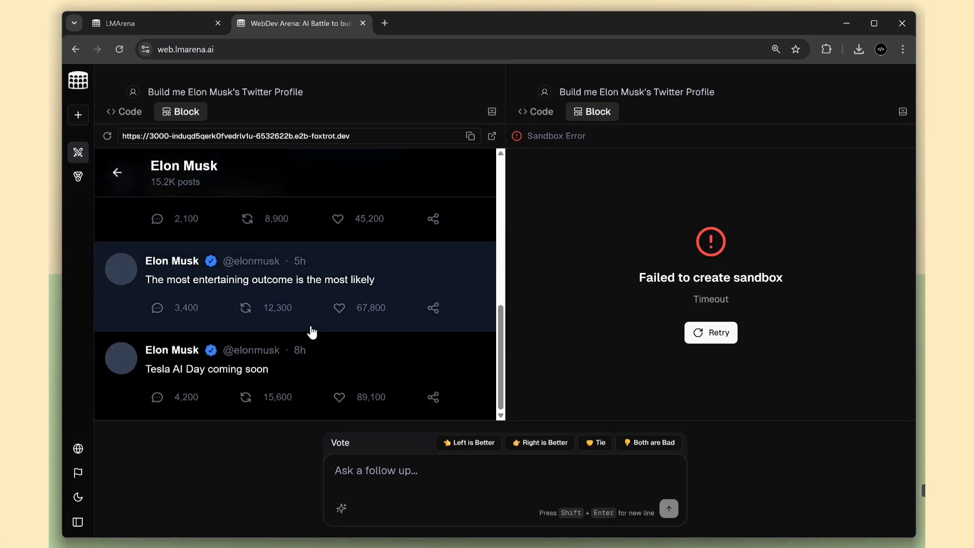
pyautogui.scroll(5, 312, 333)
pyautogui.click(449, 287)
pyautogui.click(452, 295)
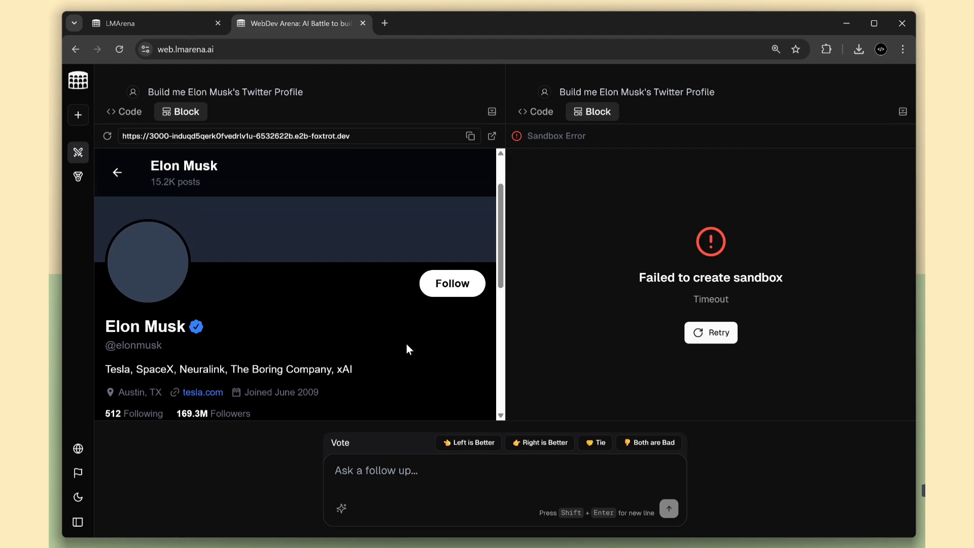
pyautogui.scroll(-5, 409, 350)
pyautogui.scroll(6, 409, 349)
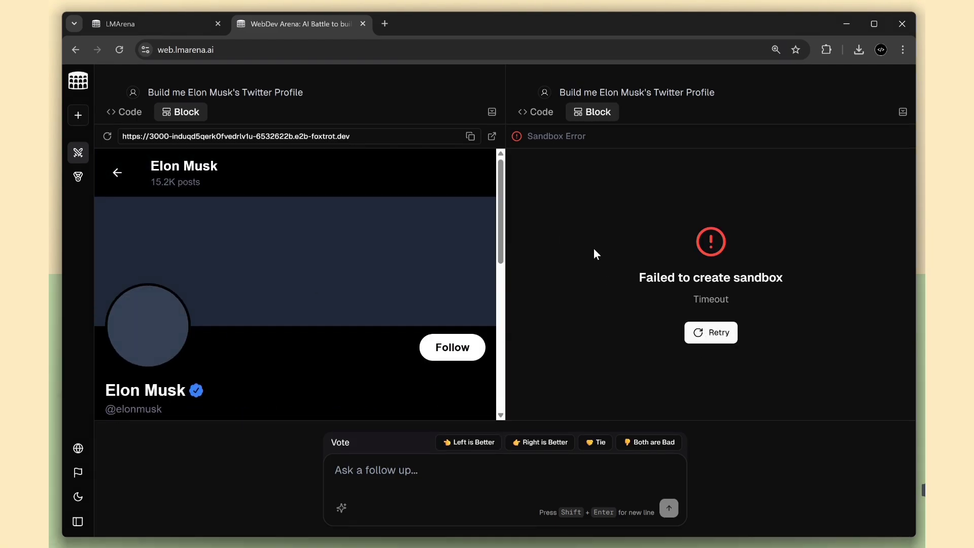
# Step: Focus the follow-up box, then return to the LMArena tab and open its site menu
pyautogui.click(395, 467)
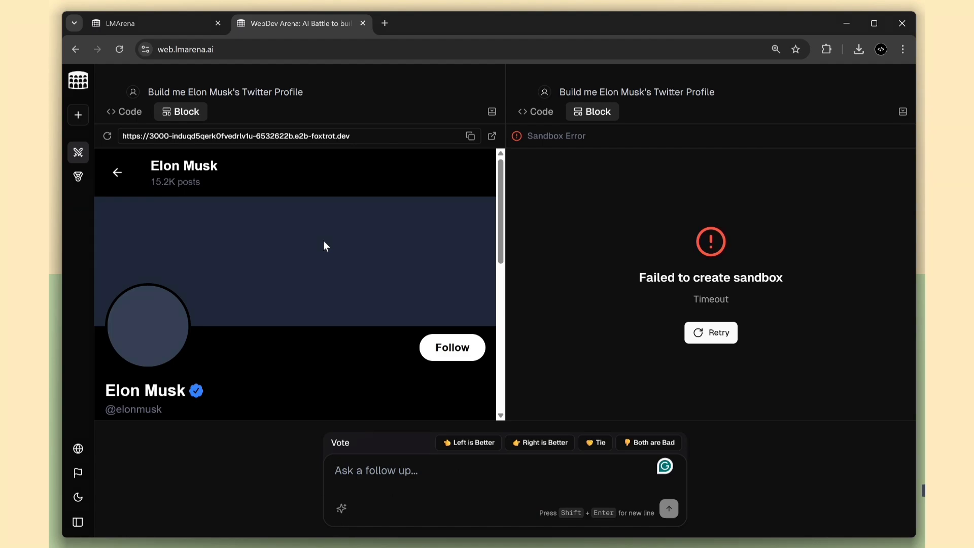
pyautogui.click(117, 23)
pyautogui.click(142, 82)
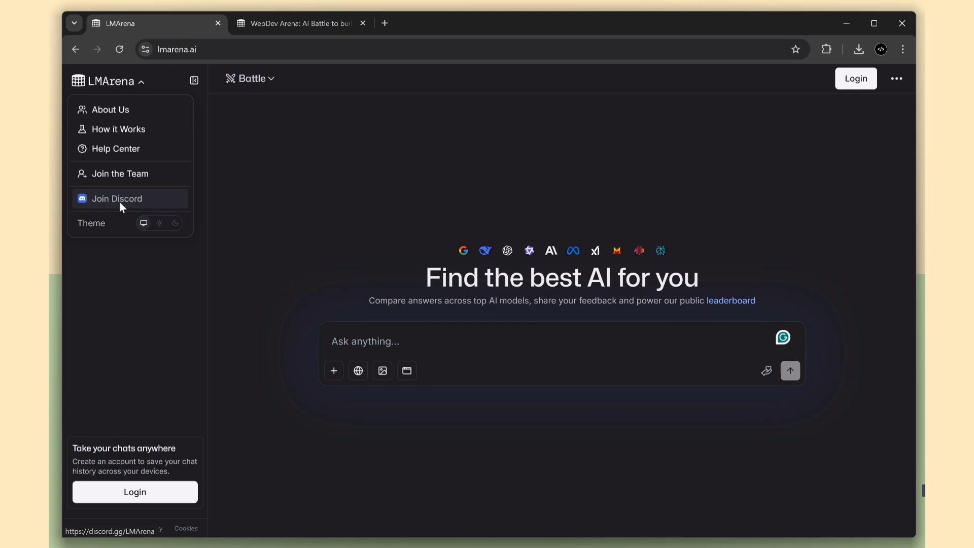
# Step: Join the LMArena Discord server via its invite and go to the video generation channel
pyautogui.click(96, 200)
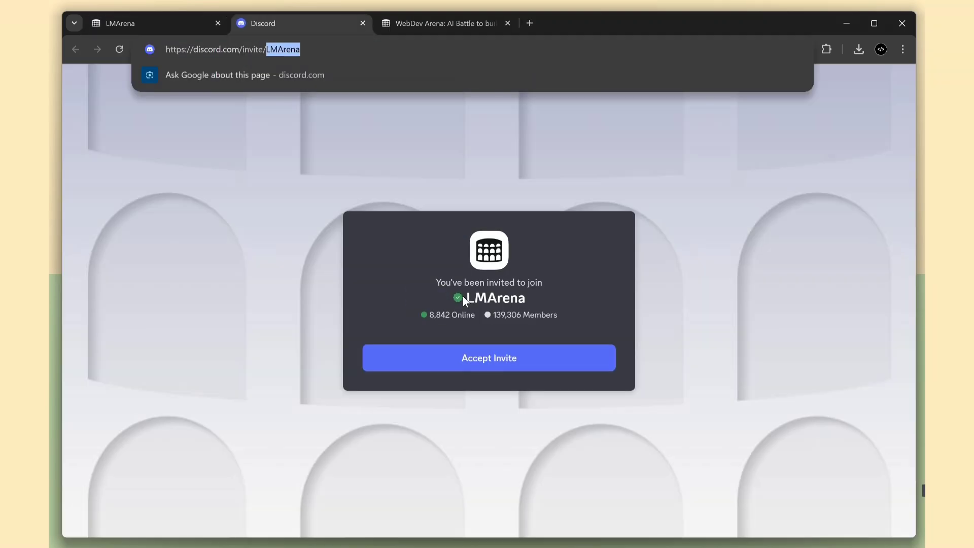
pyautogui.click(499, 360)
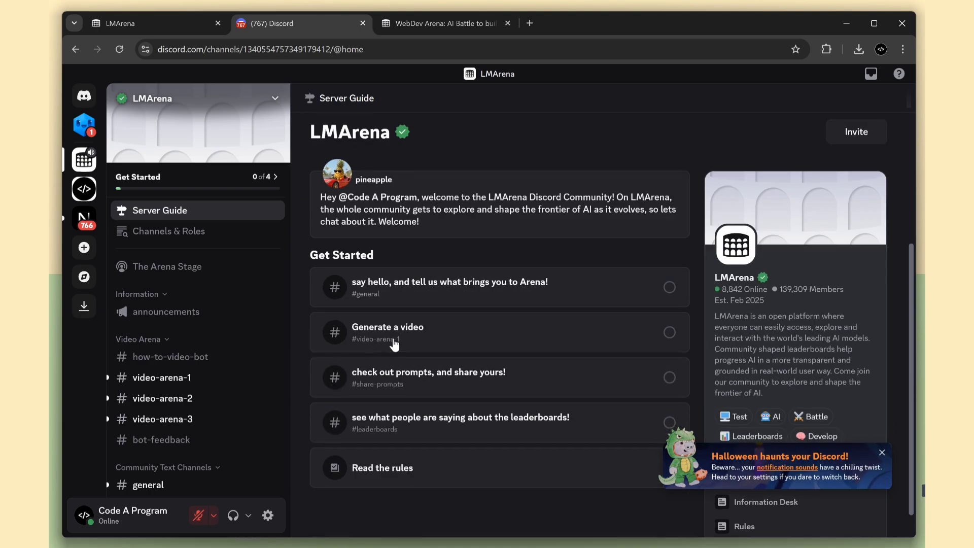
pyautogui.click(411, 345)
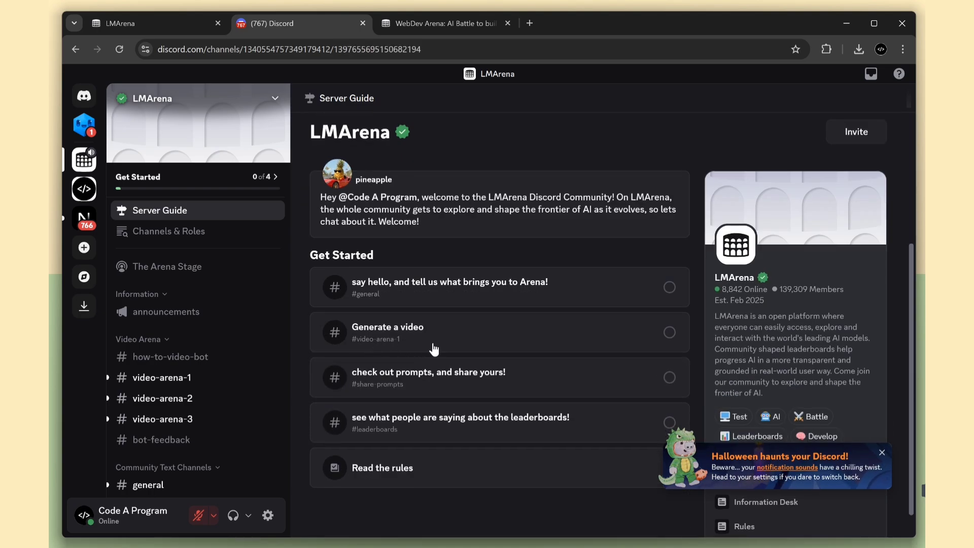